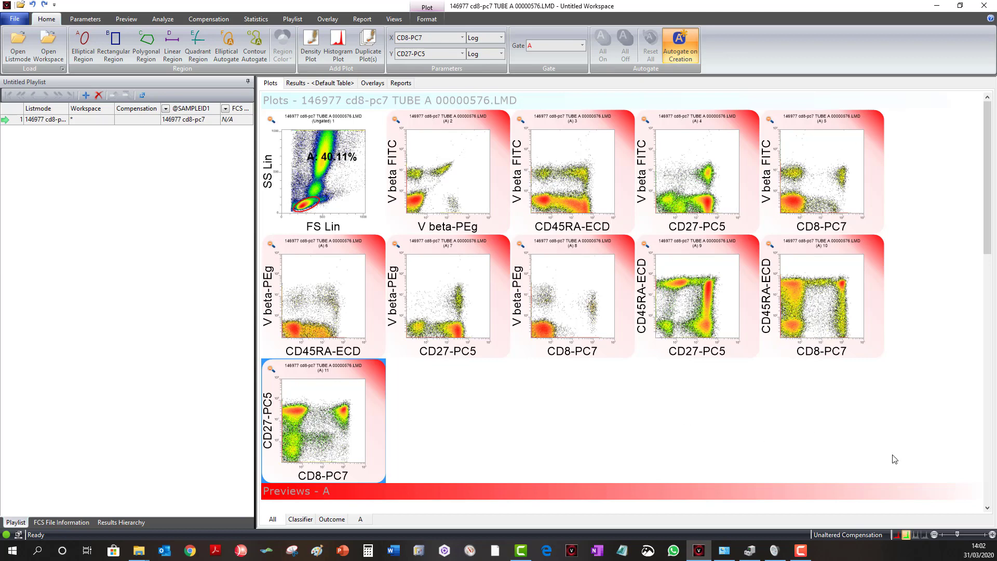
Set the X and Y axis scales to HyperLog on all plots except the FS Lin versus SS Lin plot
left_click_drag(905, 475, 197, 38)
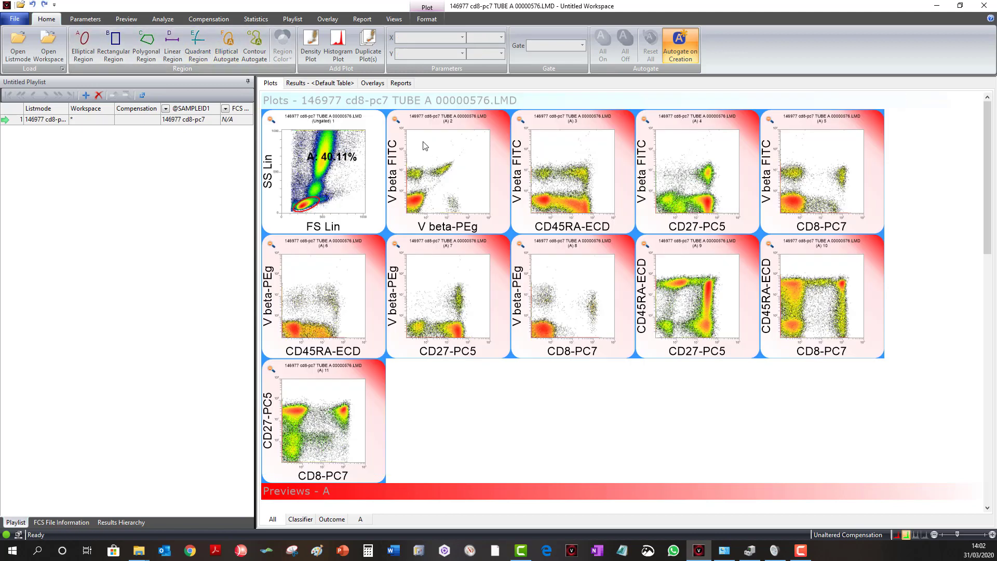
left_click(340, 188, "ctrl")
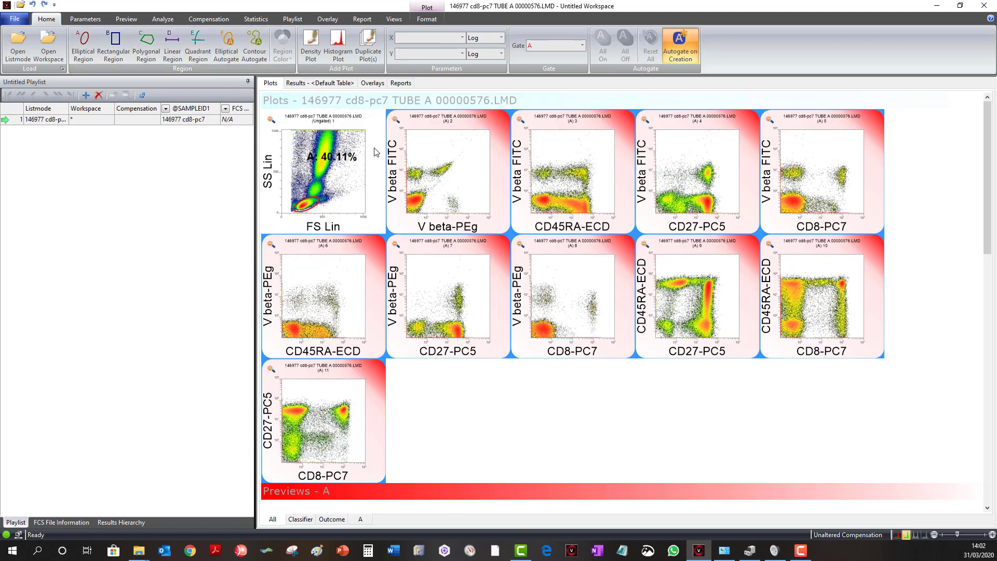
left_click(501, 37)
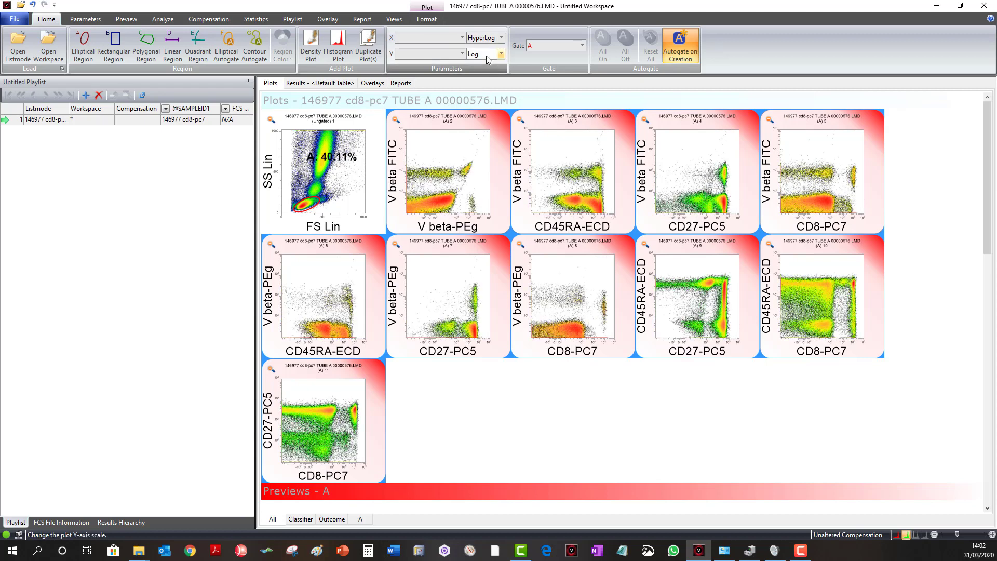
left_click(486, 54)
left_click(489, 83)
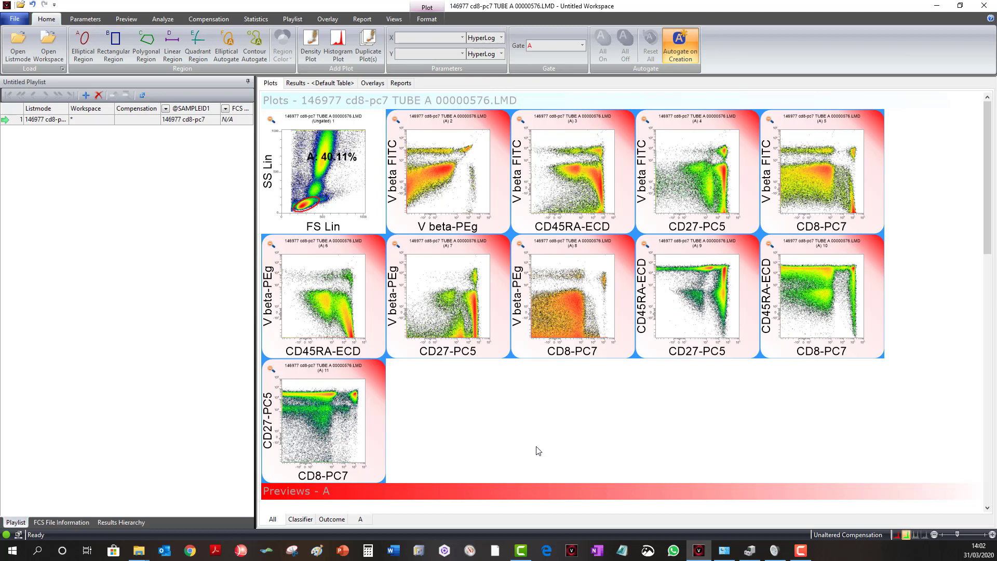
Adjust the HyperLog scaling of both the V beta FITC and V beta-PEg axes on the V beta-PEg versus V beta FITC plot
left_click(440, 171)
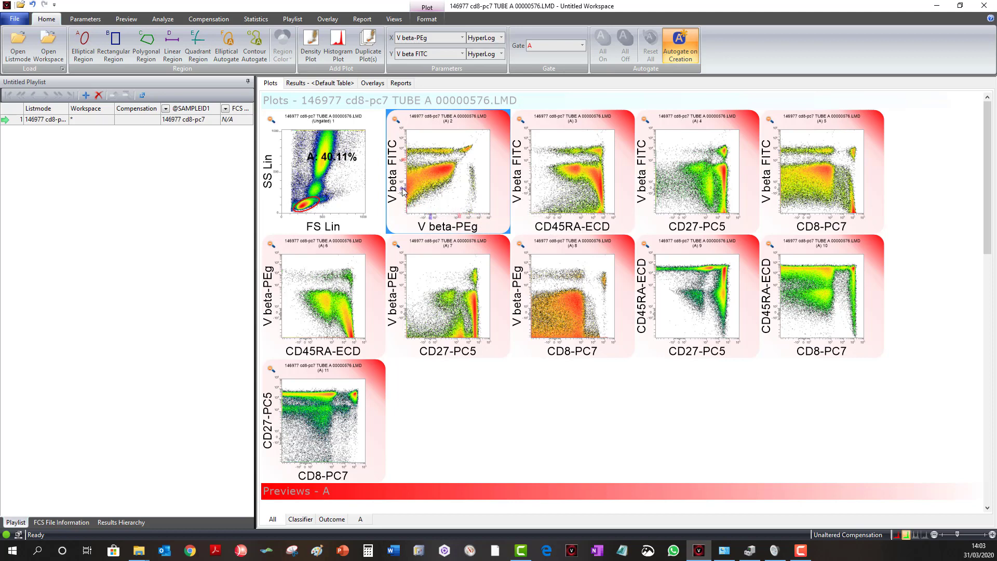
left_click_drag(403, 190, 402, 205)
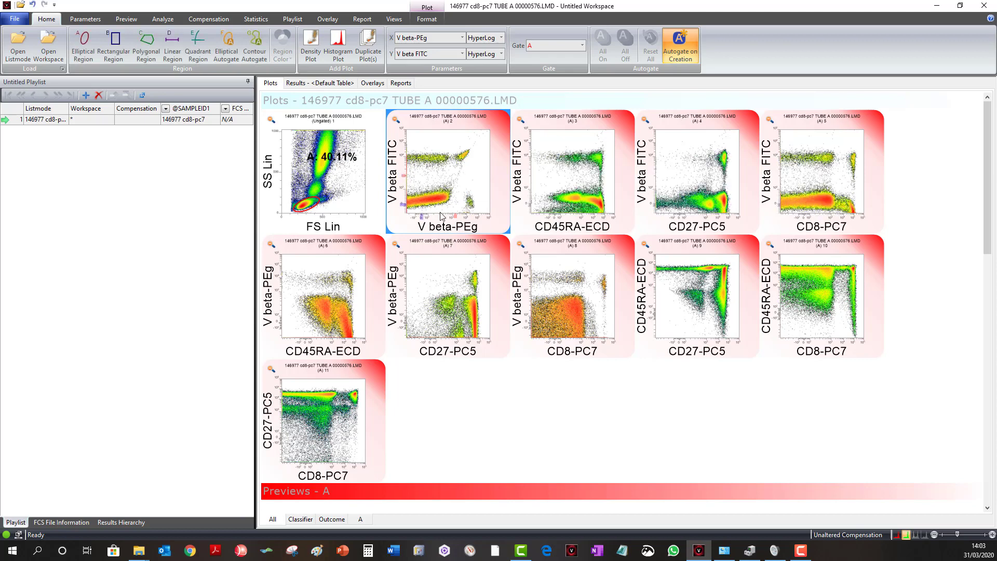
left_click_drag(456, 217, 447, 217)
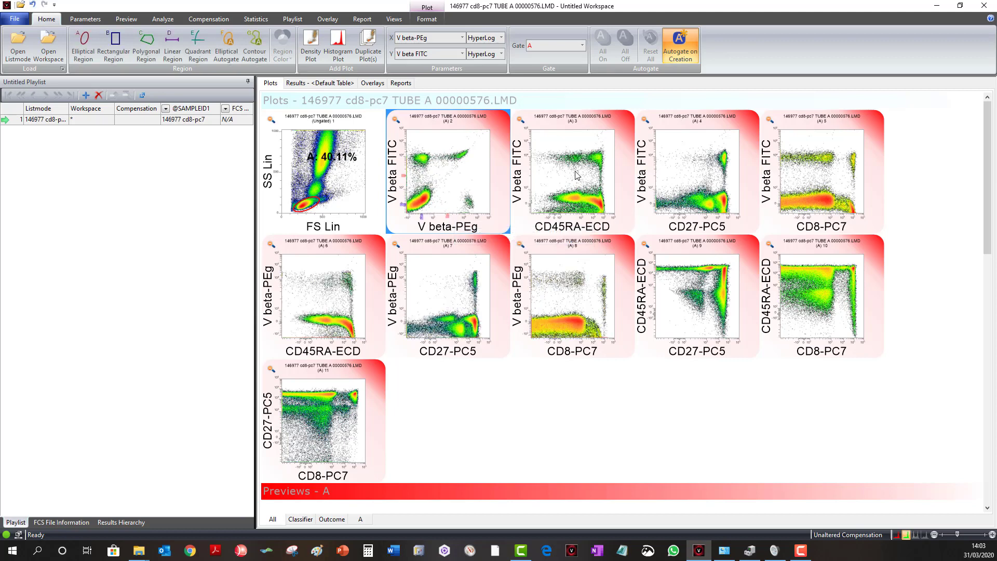
Adjust the HyperLog scaling of the CD45RA-ECD, CD27-PC5 and CD8-PC7 axes on their plots against V beta FITC
left_click(569, 218)
left_click_drag(555, 218, 528, 201)
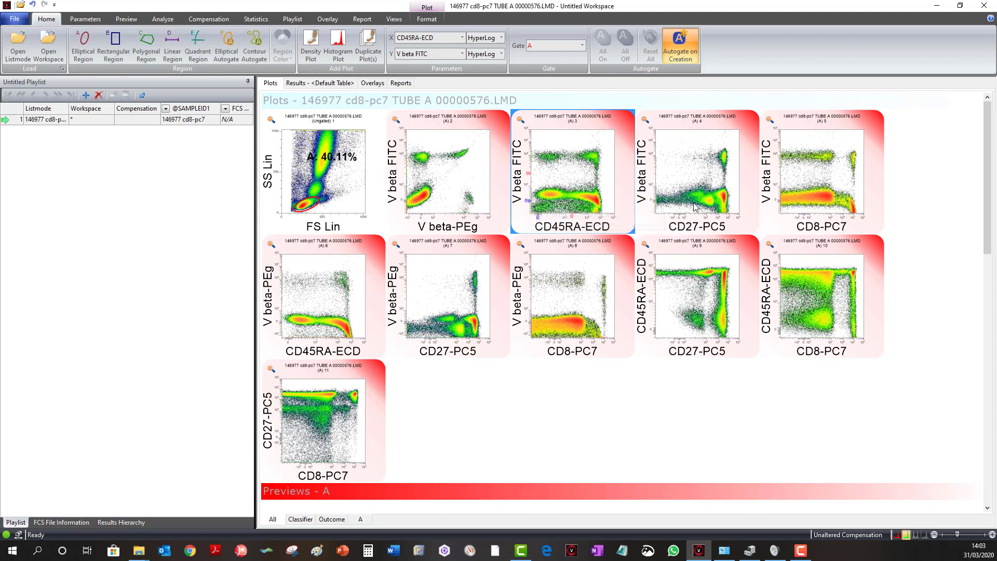
left_click(681, 217)
left_click_drag(682, 217, 669, 217)
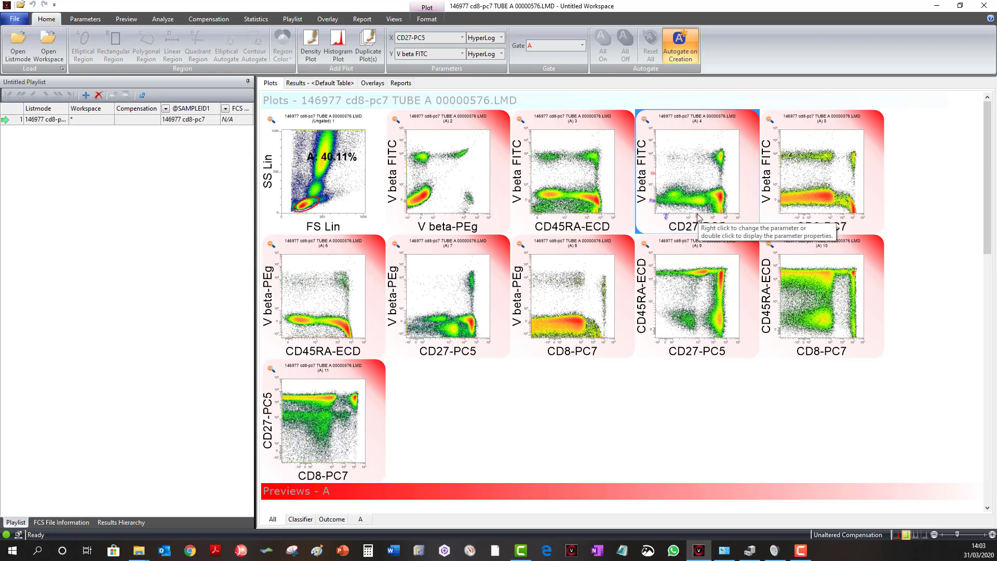
left_click(818, 191)
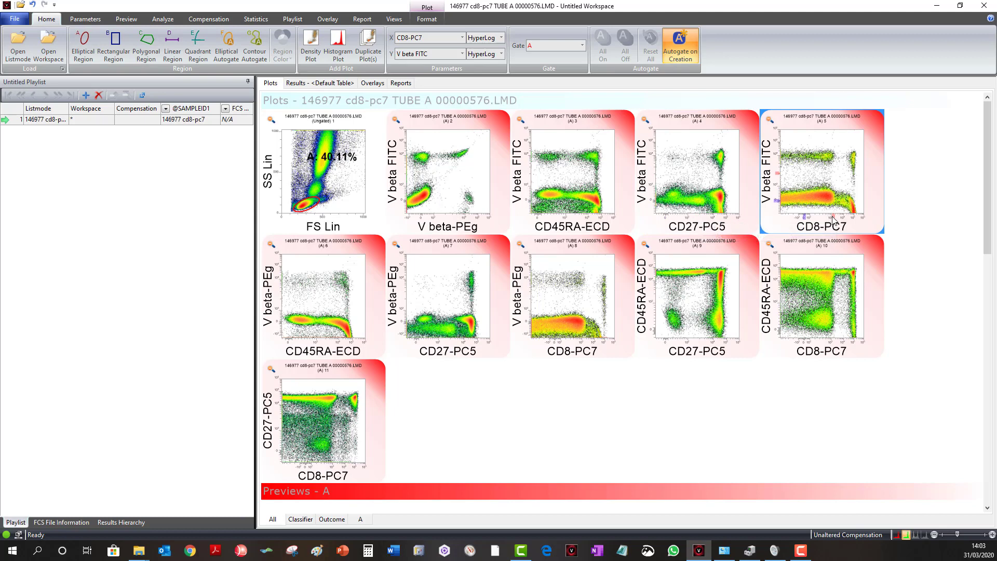
left_click_drag(833, 217, 795, 217)
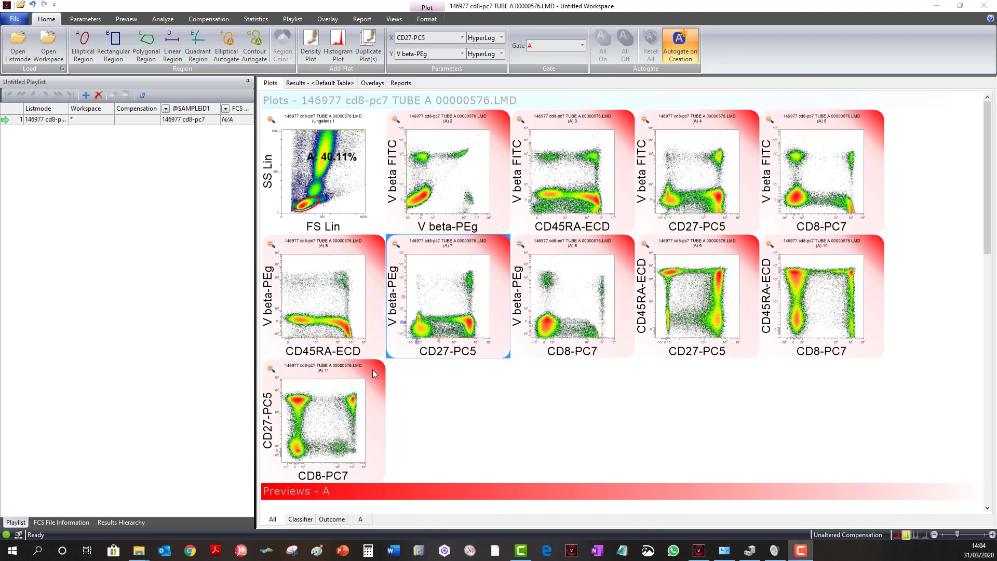
Turn on plot compensation and reduce the compensation of CD8-PC7 out of V beta FITC to 0.00%
left_click(821, 178)
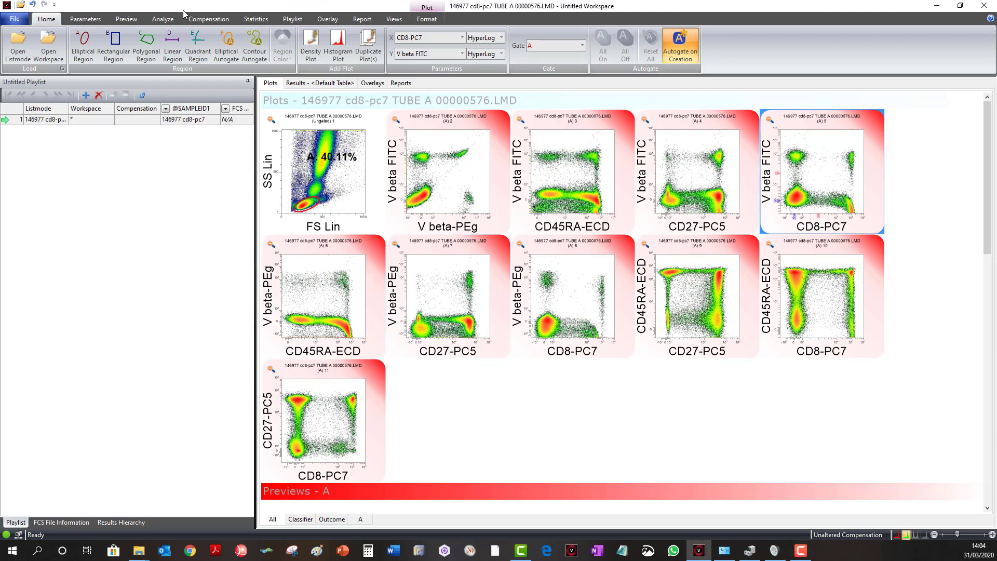
left_click(207, 20)
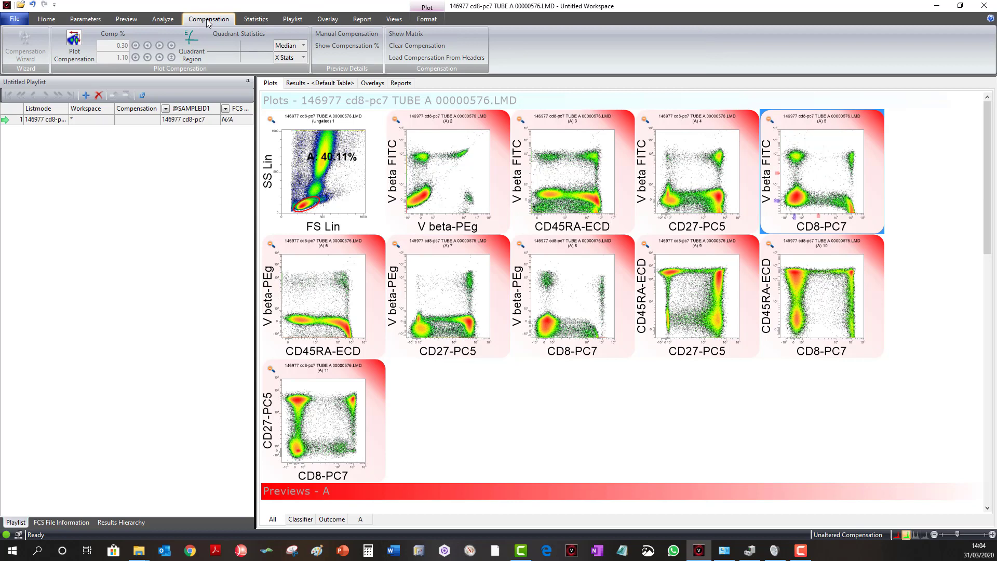
left_click(72, 54)
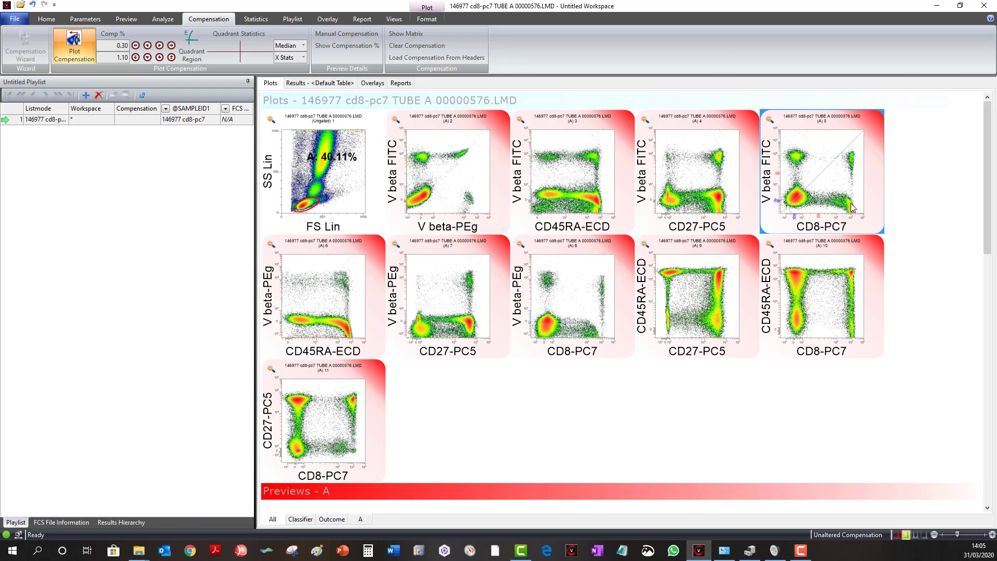
left_click_drag(852, 208, 859, 184)
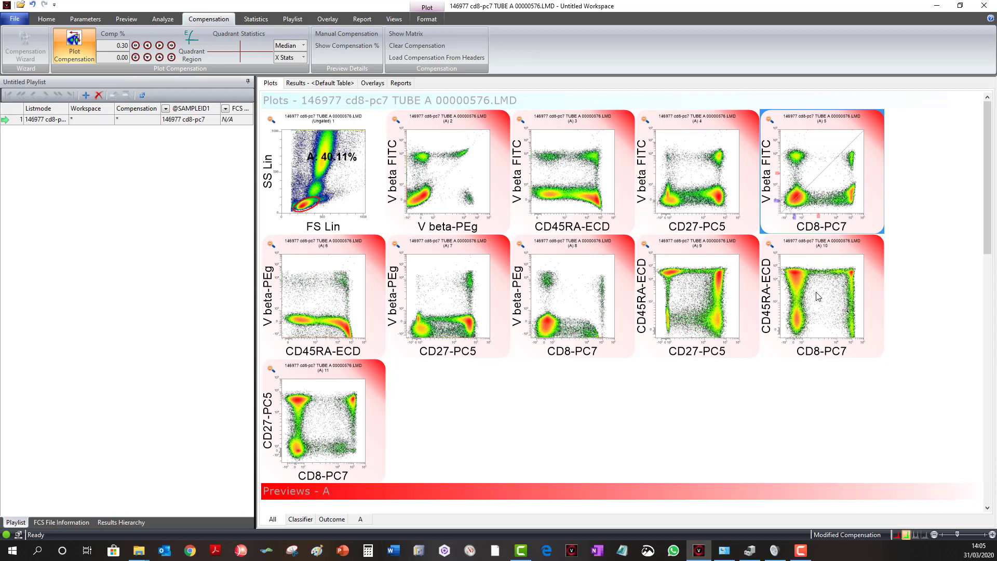
Reduce the V beta-PEg compensation to 7.43% on its CD45RA-ECD plot and to 1.26% on its CD8-PC7 plot
left_click(349, 331)
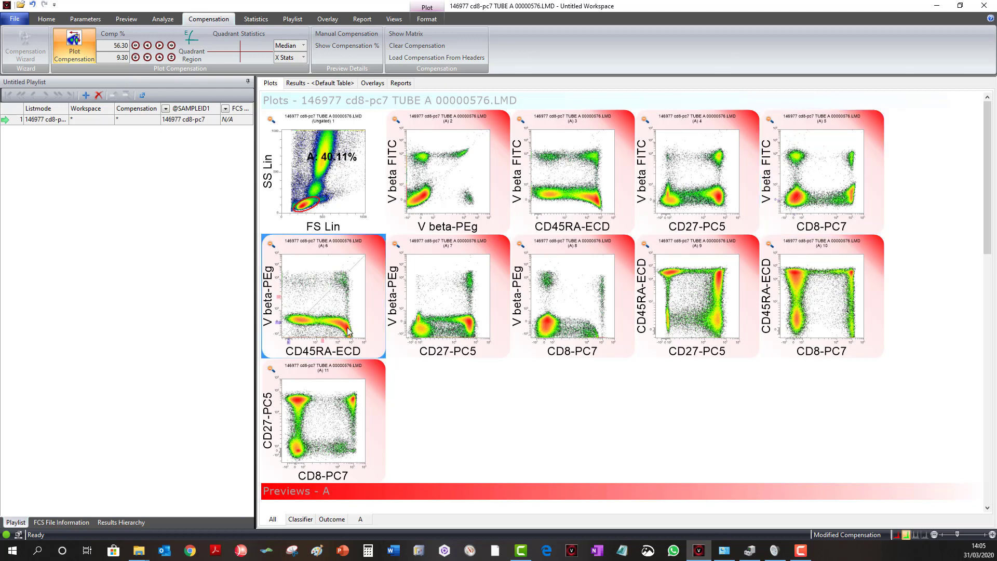
left_click_drag(347, 328, 357, 313)
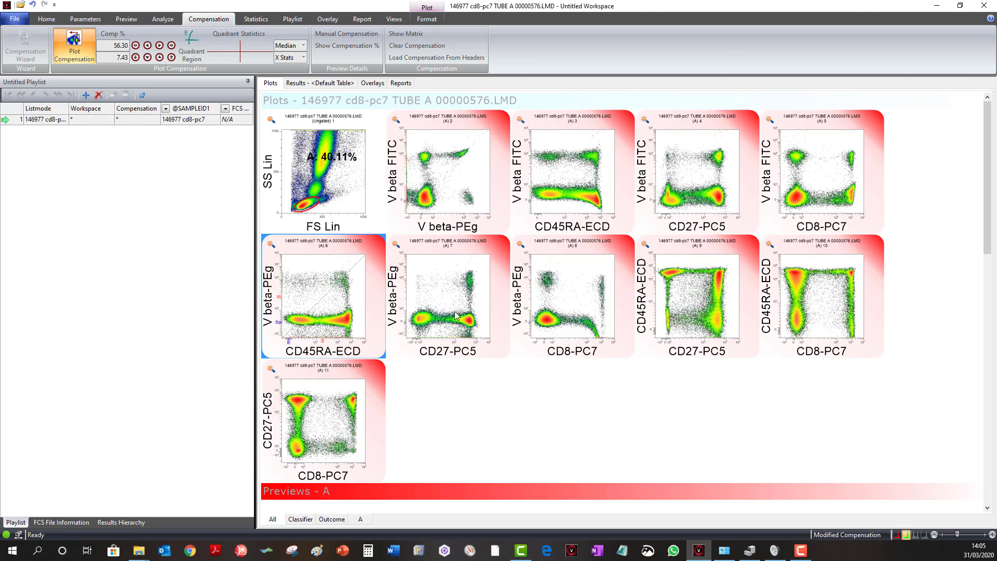
left_click(605, 327)
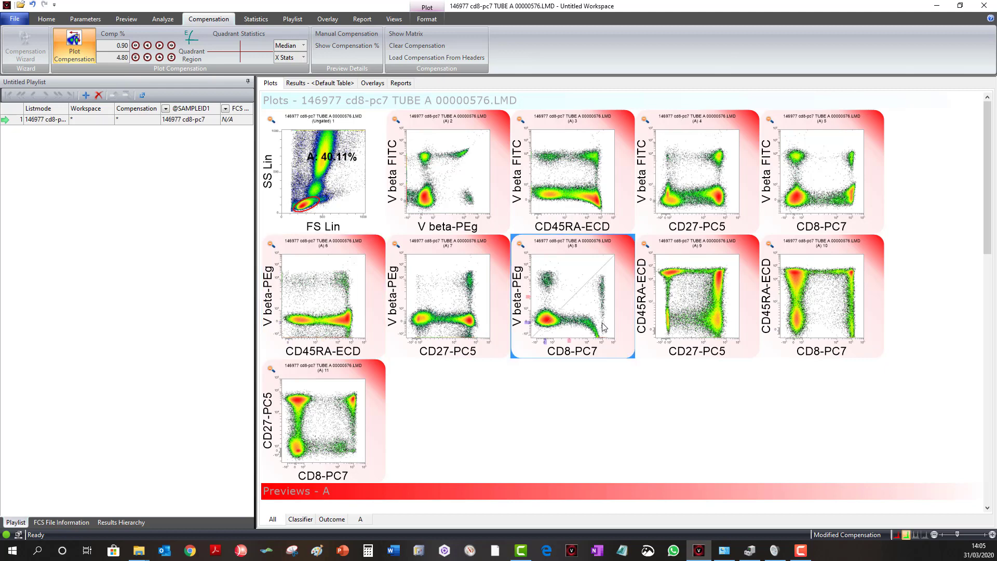
left_click_drag(604, 328, 603, 297)
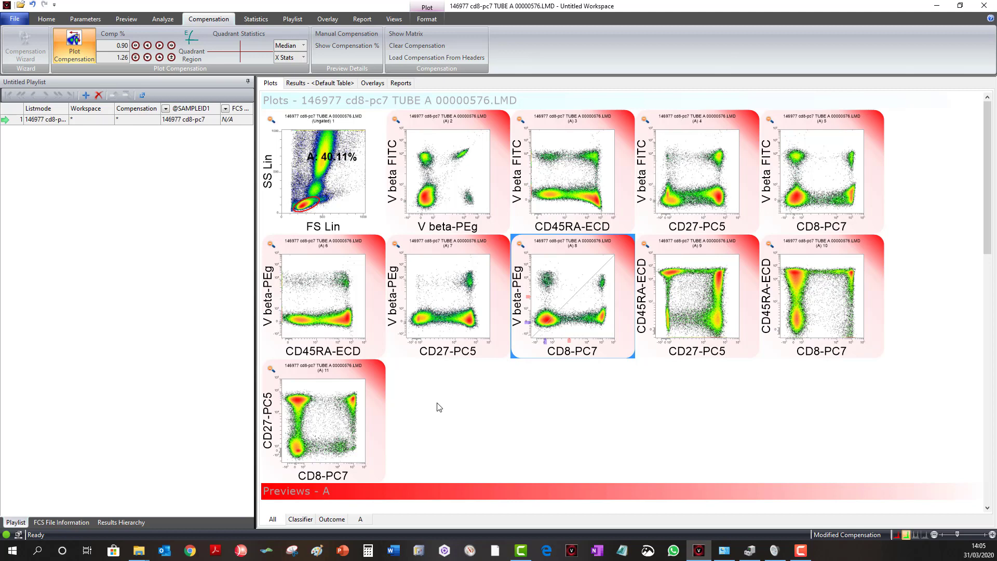
Reload the original compensation from the file headers
left_click(457, 61)
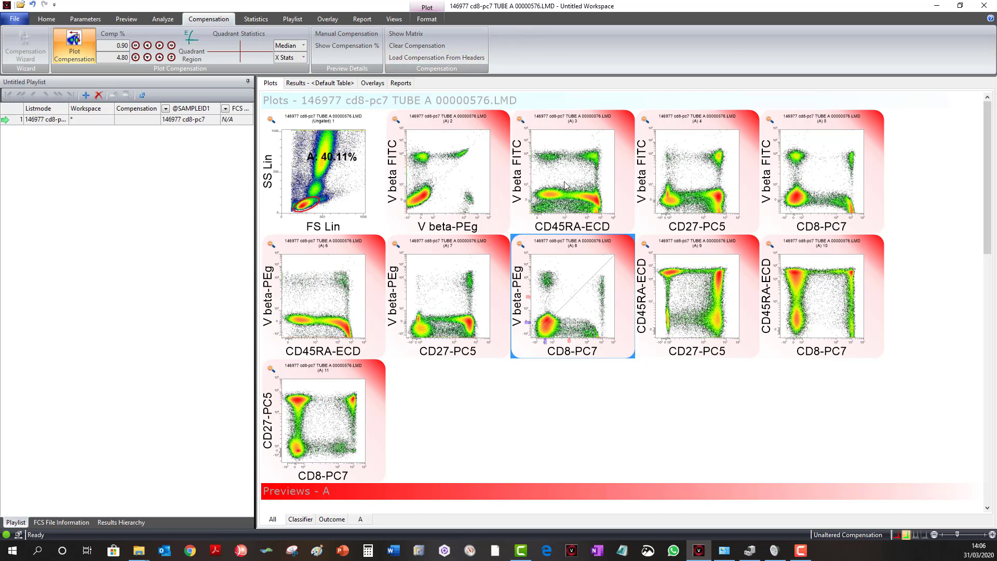
Place a quadrant region on the CD45RA-ECD versus V beta FITC plot and another on the CD27-PC5 versus V beta FITC plot
left_click(192, 47)
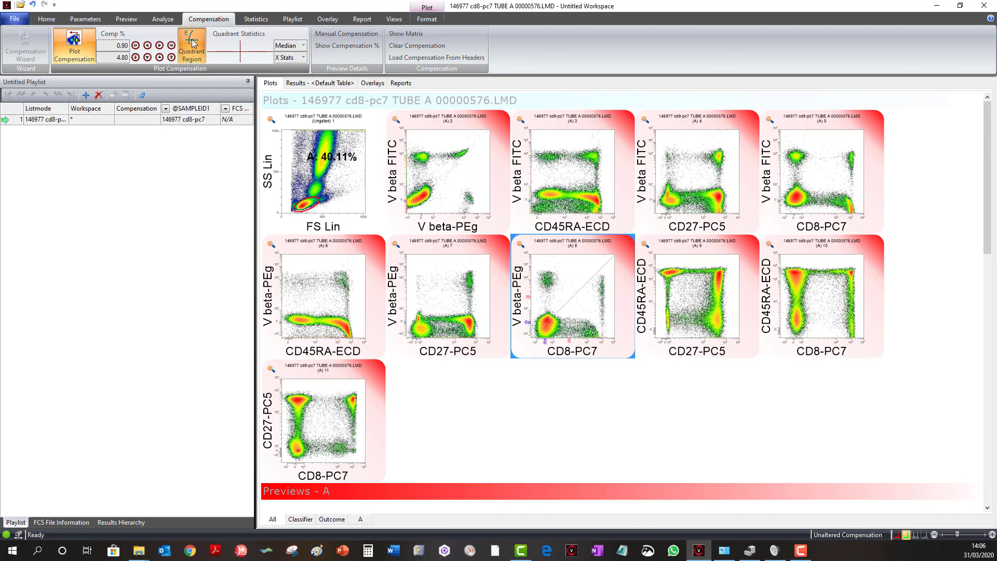
left_click(567, 178)
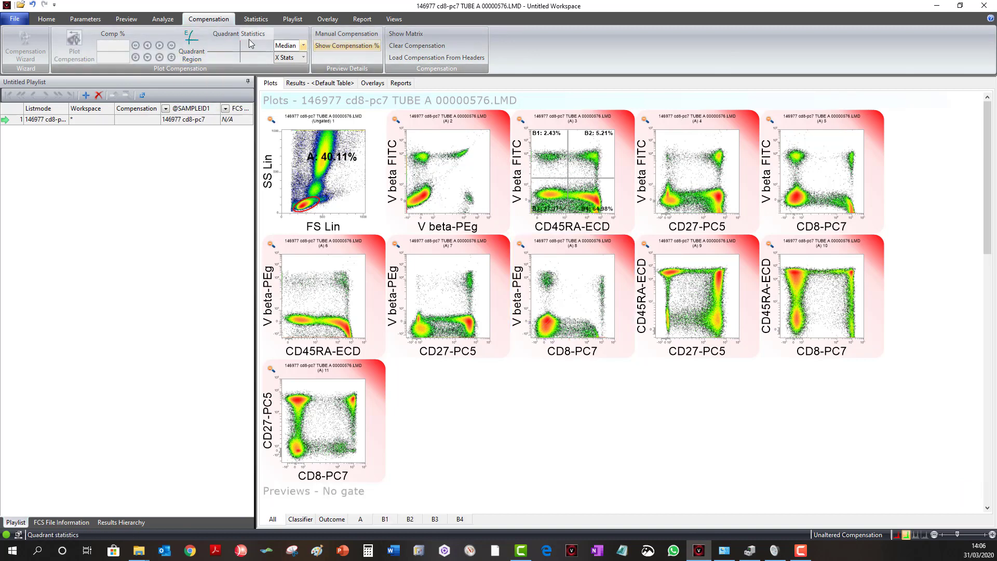
left_click(192, 43)
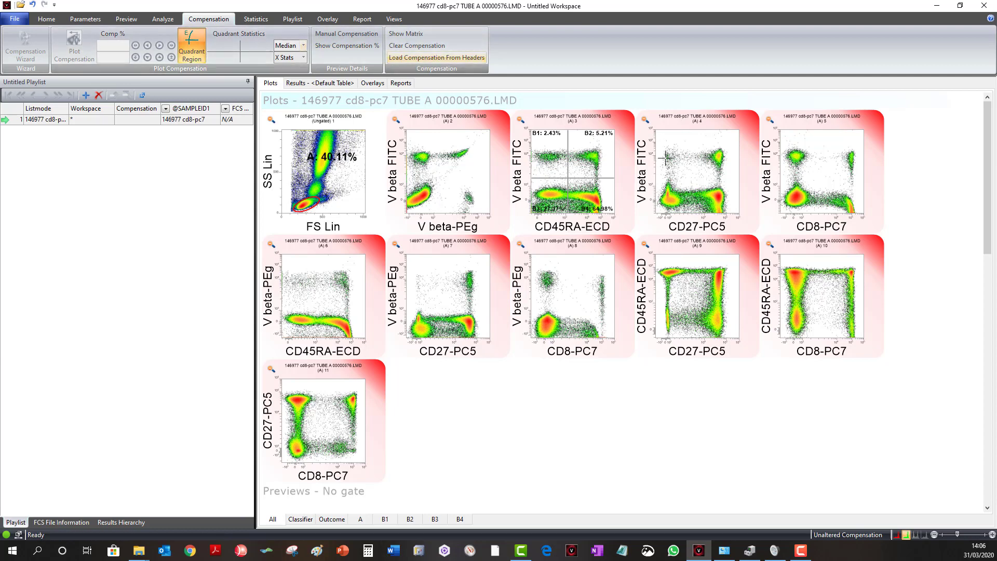
left_click(692, 179)
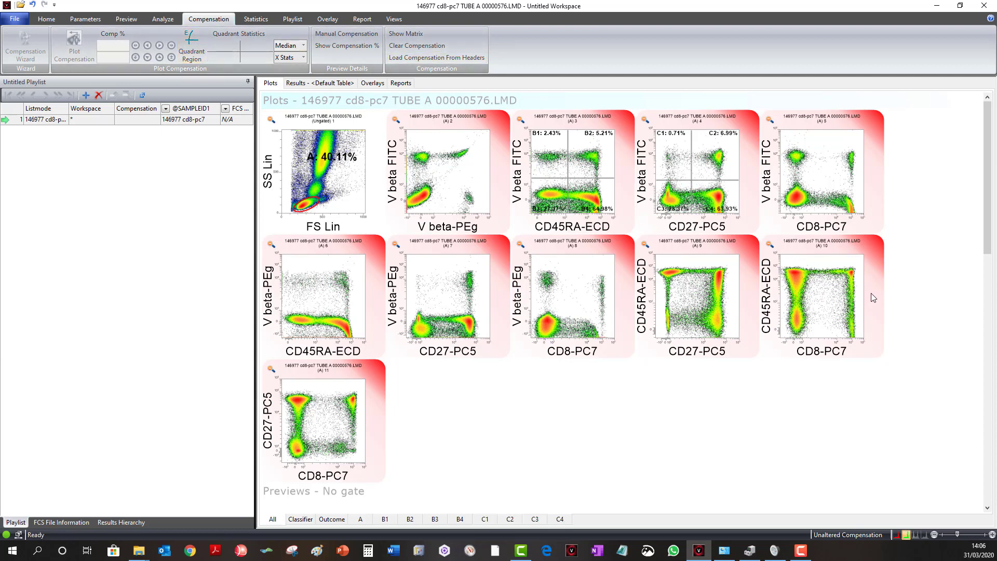
Add quadrant regions simultaneously to the CD8-PC7 versus V beta FITC plot and all six plots in the rows below it
left_click(819, 215)
left_click(793, 284, "ctrl")
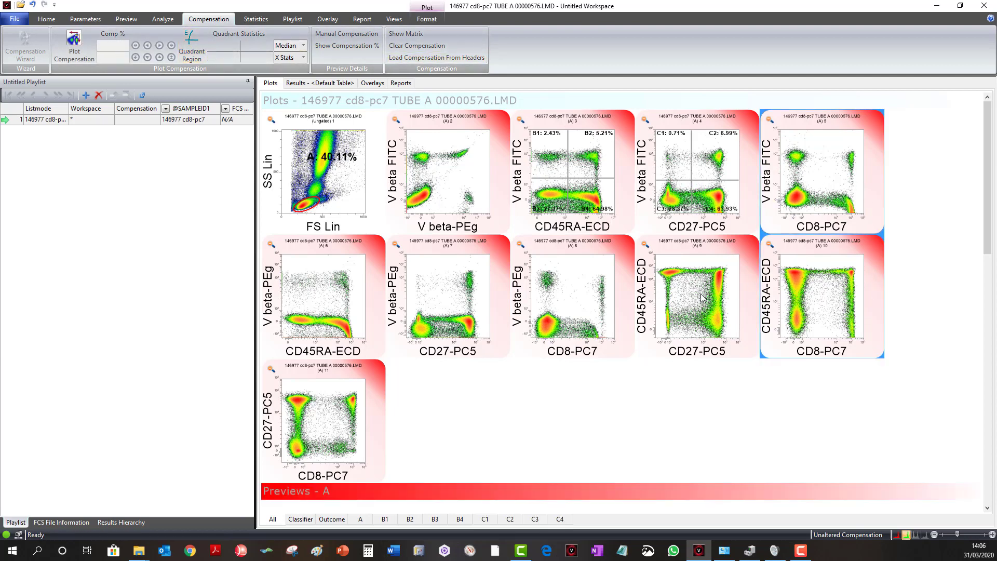
left_click(674, 289, "ctrl")
left_click(546, 291, "ctrl")
left_click(409, 300, "ctrl")
left_click(311, 342, "ctrl")
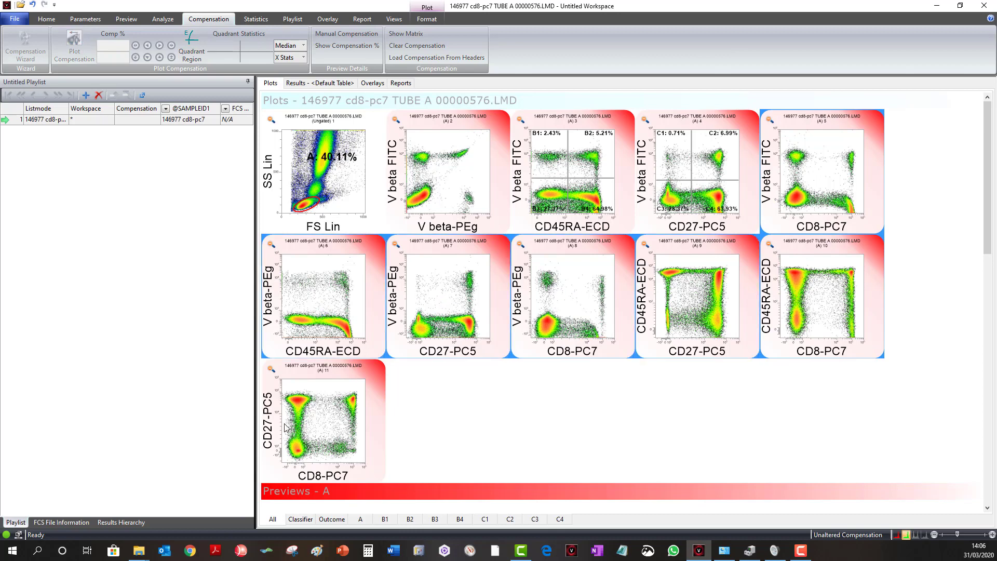
left_click(286, 429, "ctrl")
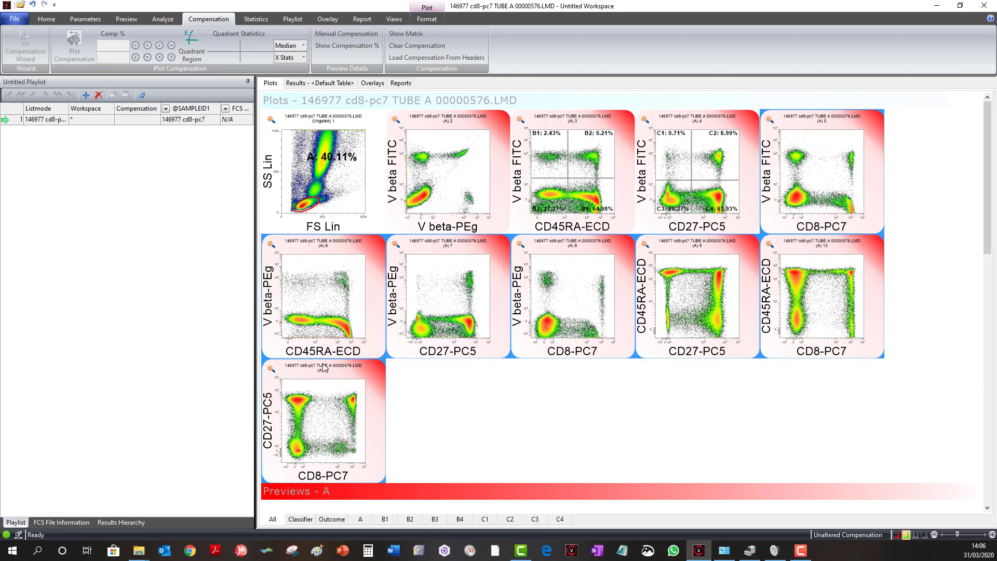
left_click(191, 46)
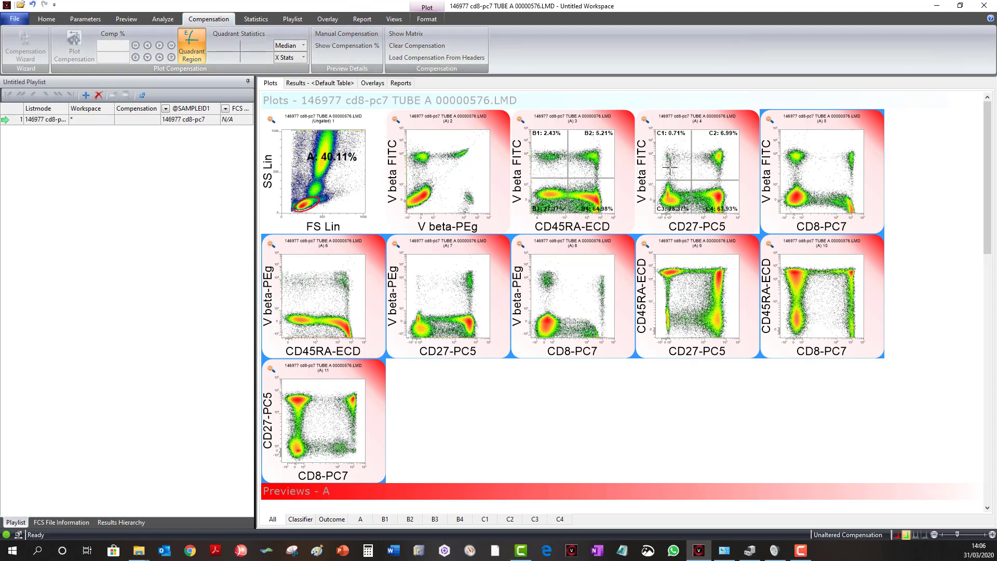
left_click(817, 185)
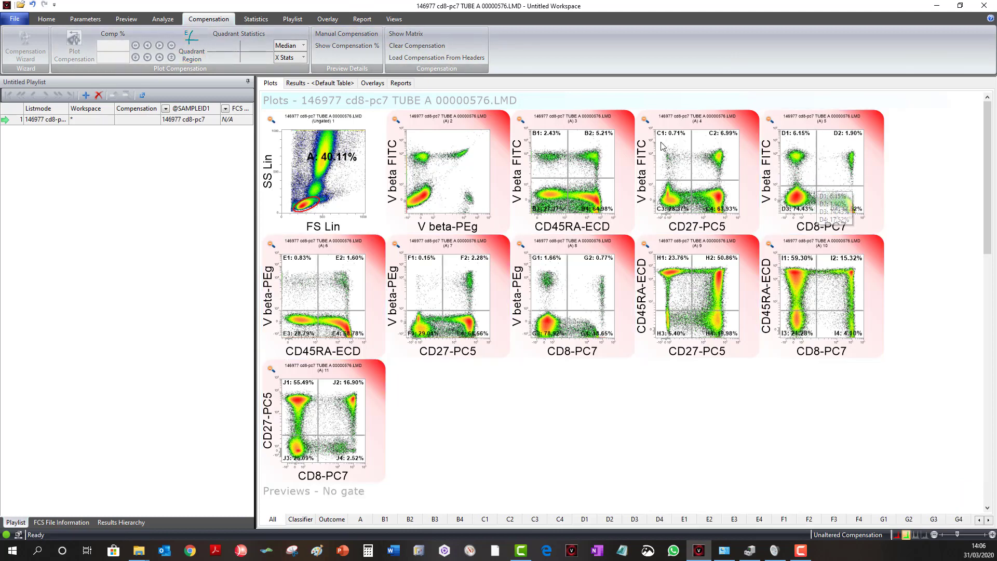
Turn on plot compensation for the CD45RA-ECD versus V beta FITC plot
left_click(582, 163)
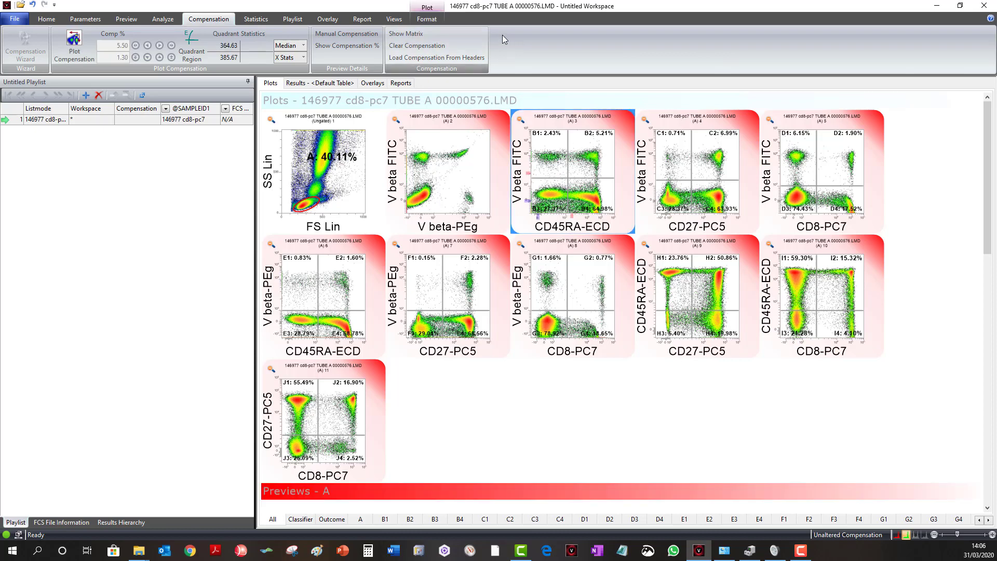
left_click(73, 41)
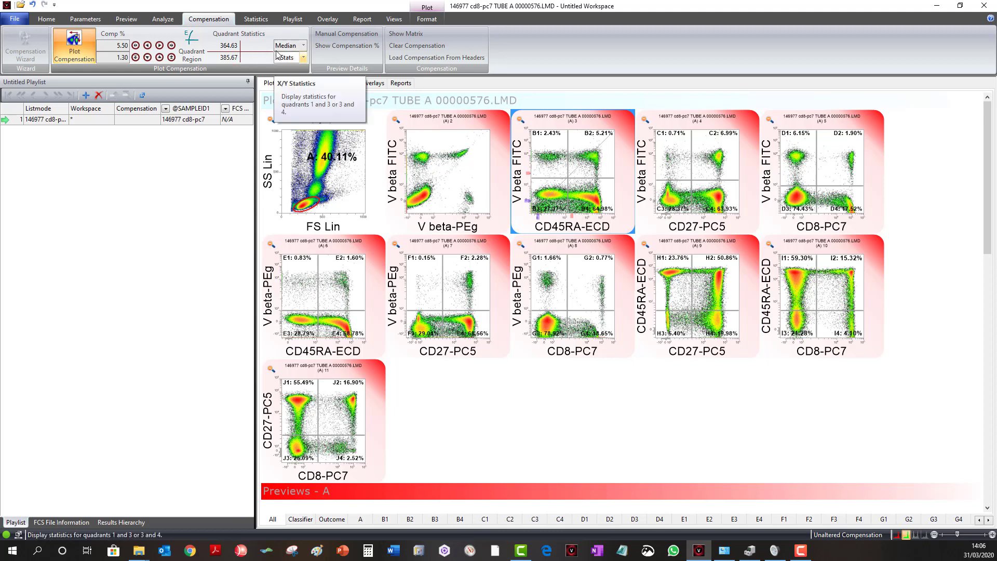
Compare the X and Y median quadrant statistics of the CD45RA-ECD versus V beta FITC plot
left_click(304, 58)
left_click(299, 77)
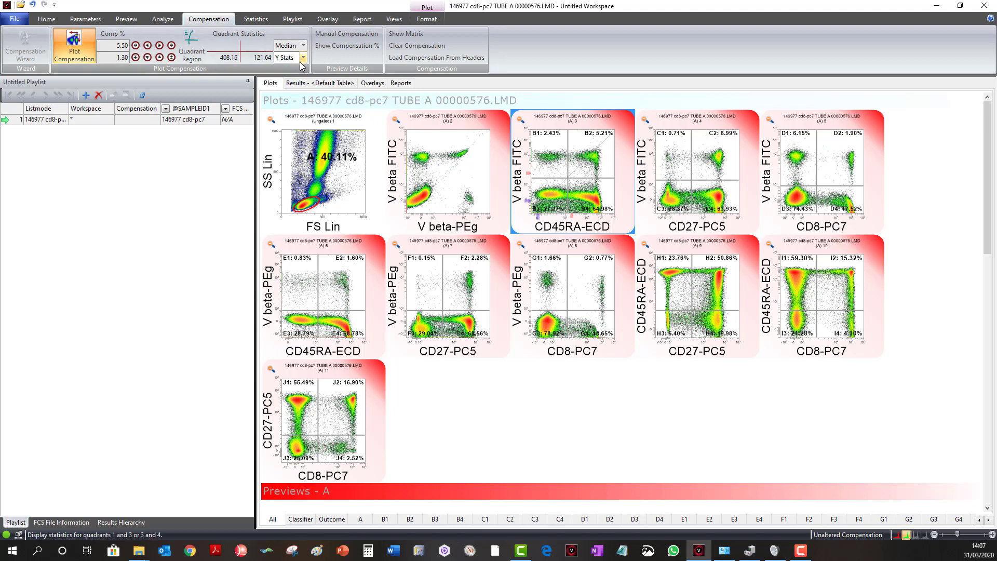
left_click(303, 59)
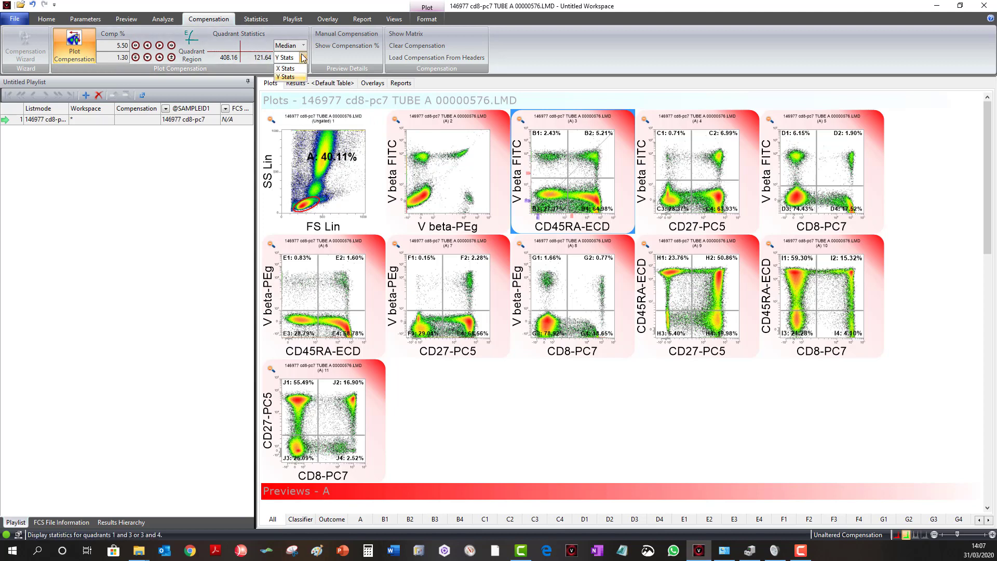
left_click(286, 68)
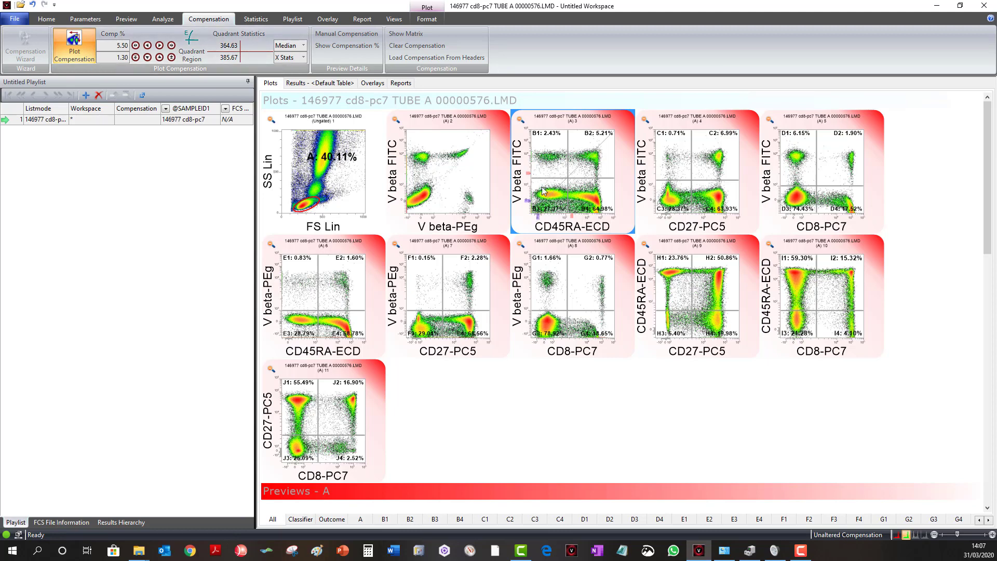
left_click(302, 59)
left_click(294, 77)
left_click(304, 60)
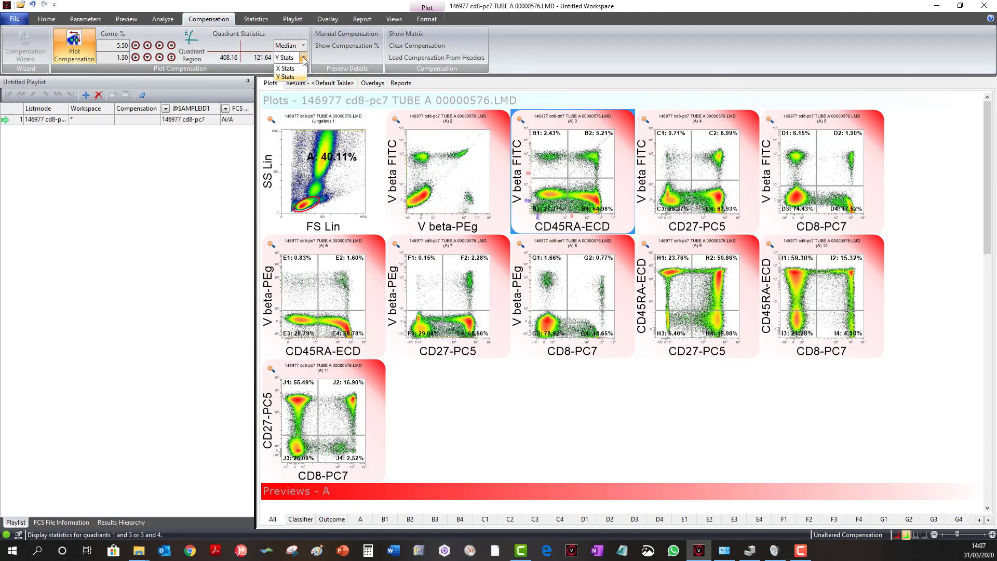
left_click(295, 71)
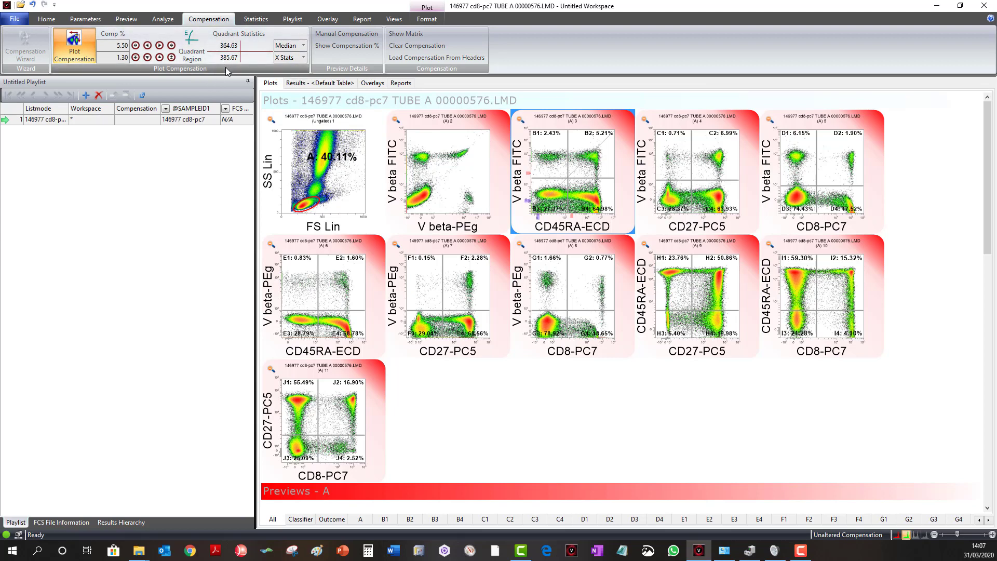
Switch the quadrant statistics to Y Stats and select the CD8-PC7 versus V beta FITC plot
left_click(304, 57)
left_click(288, 78)
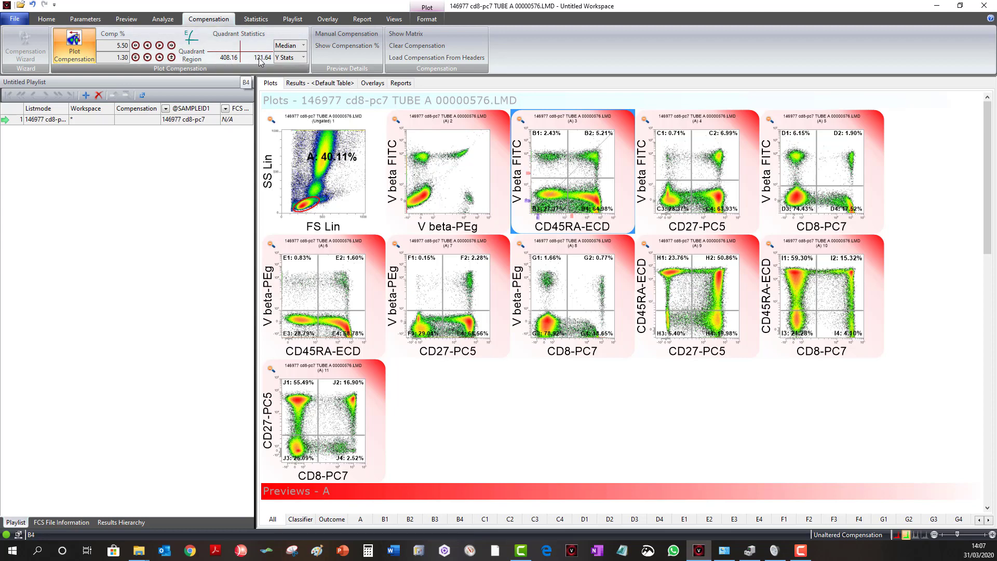
left_click(800, 174)
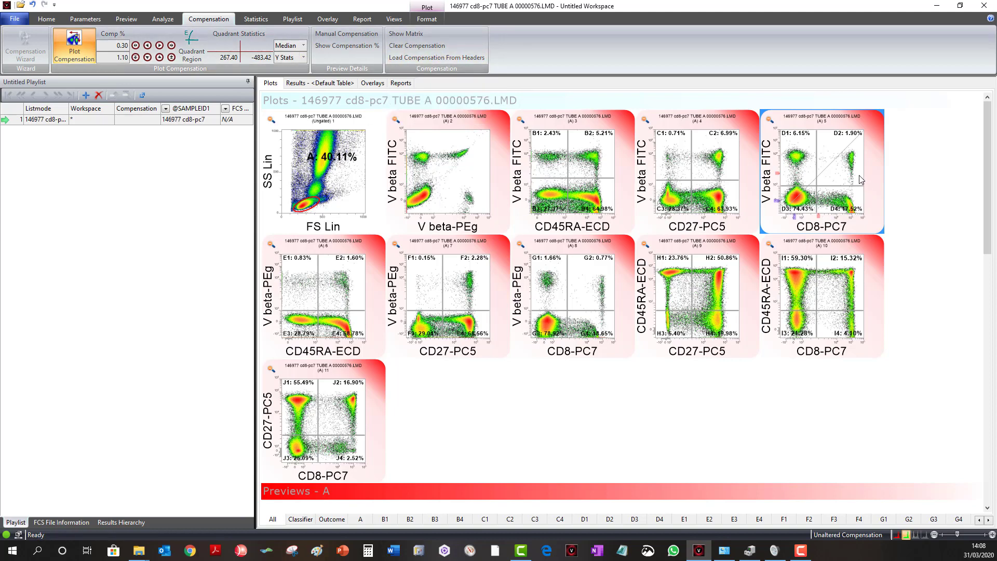
left_click(172, 58)
left_click(172, 58)
left_click(172, 58)
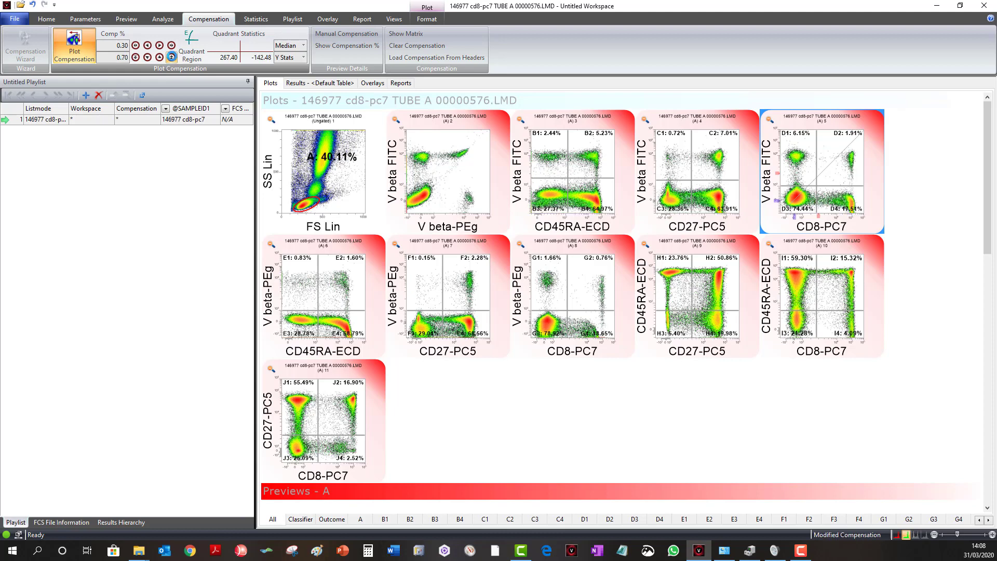
left_click(172, 58)
right_click(172, 57)
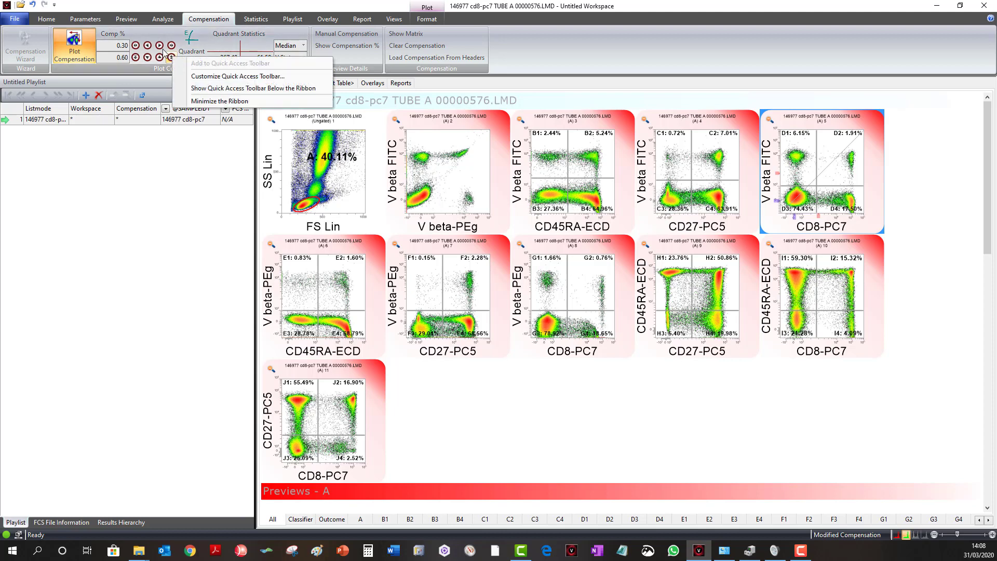
left_click(172, 57)
left_click(171, 57)
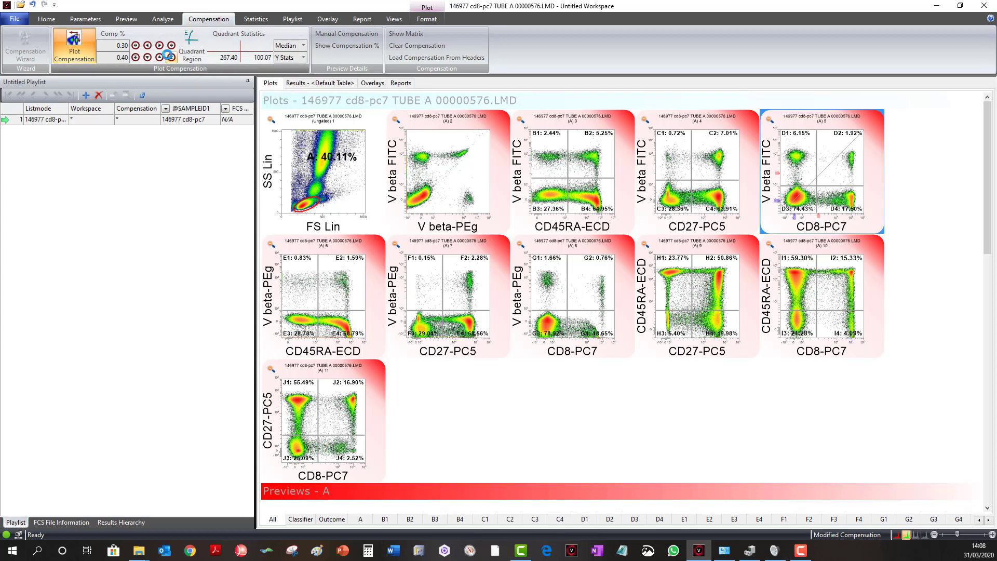
left_click(172, 58)
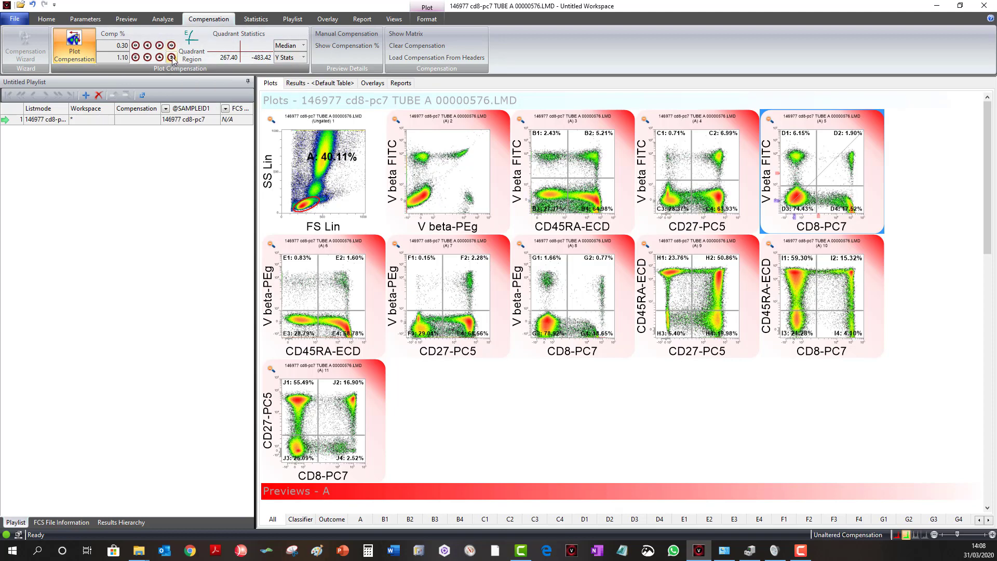
Reduce the second Comp % value of the CD8-PC7 versus V beta FITC plot to 0.18 to match its Y medians
left_click(172, 57)
left_click(171, 57)
left_click(171, 58)
left_click(172, 57)
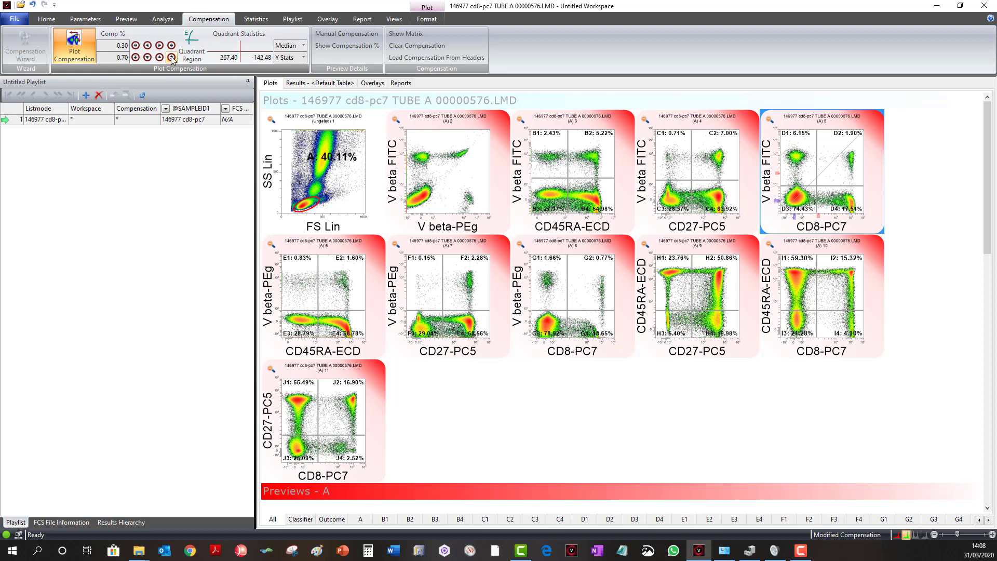
left_click(172, 58)
left_click(172, 57)
left_click(172, 58)
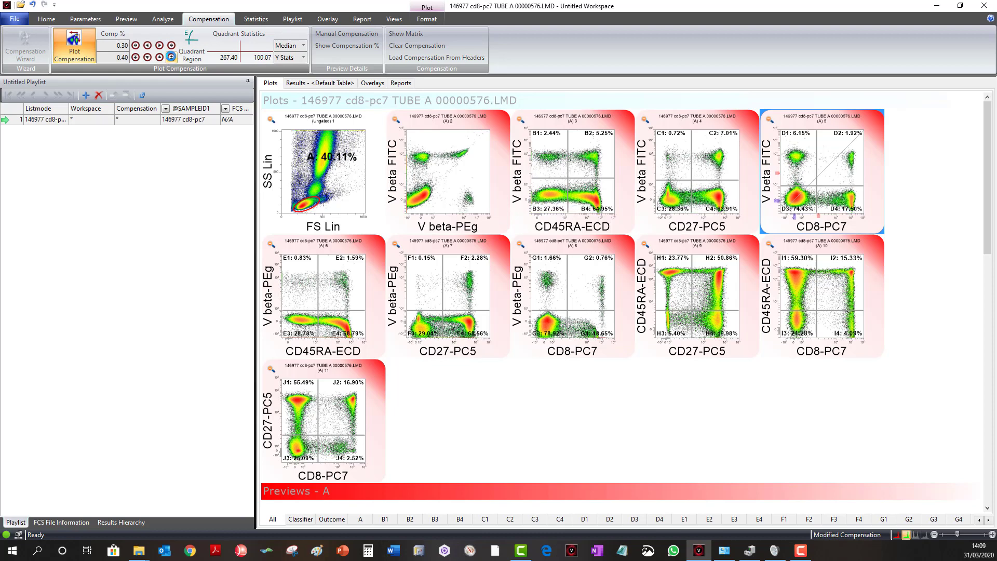
left_click(171, 57)
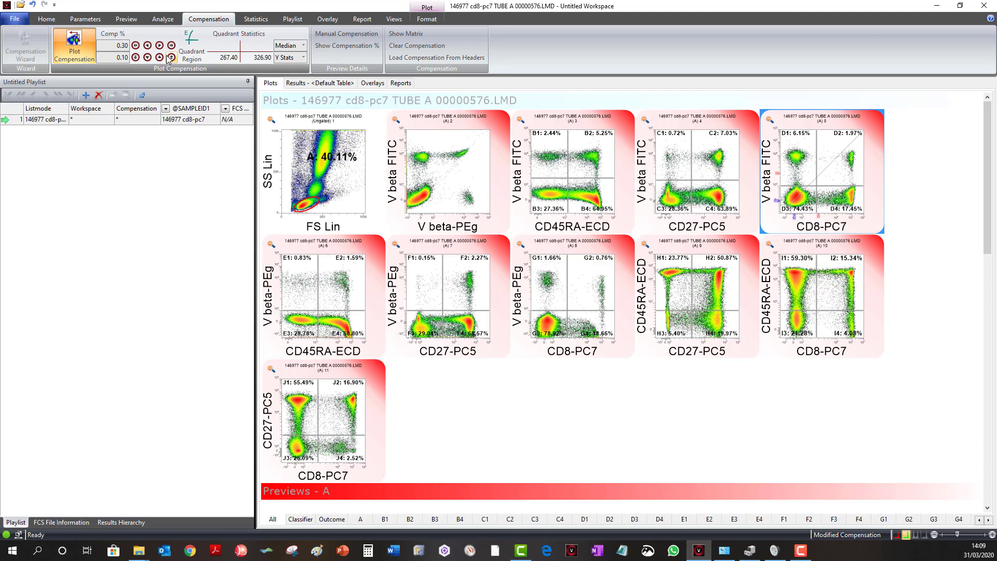
left_click(136, 57)
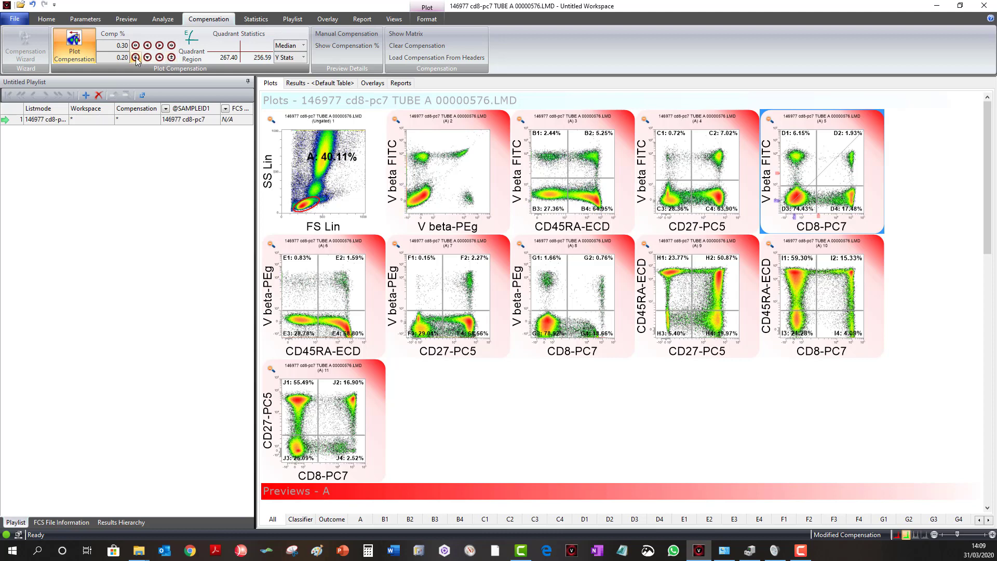
left_click(159, 57)
left_click(159, 57)
left_click(148, 57)
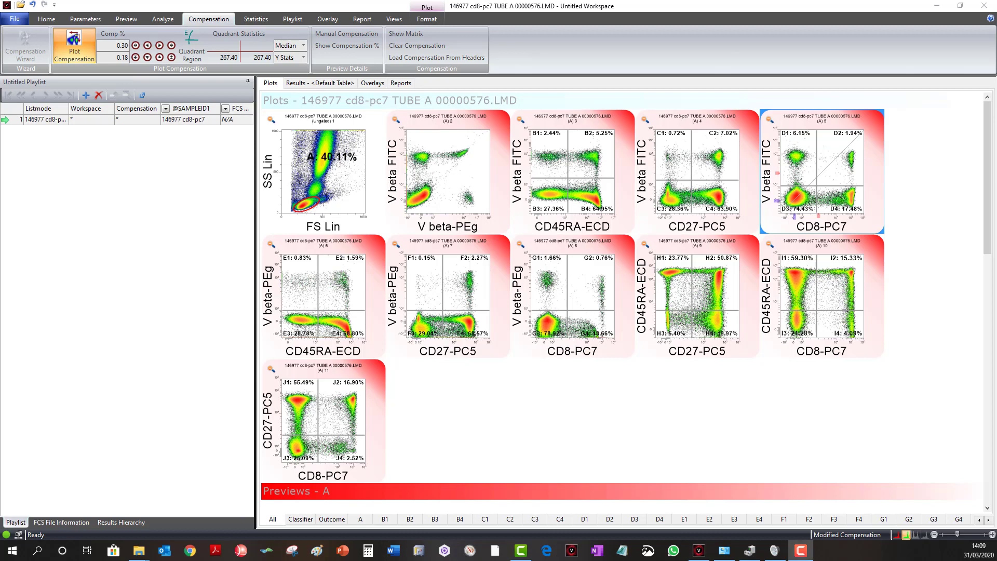
Switch to X Stats and reduce the first Comp % value of the CD45RA-ECD versus V beta FITC plot to 5.36
left_click(304, 58)
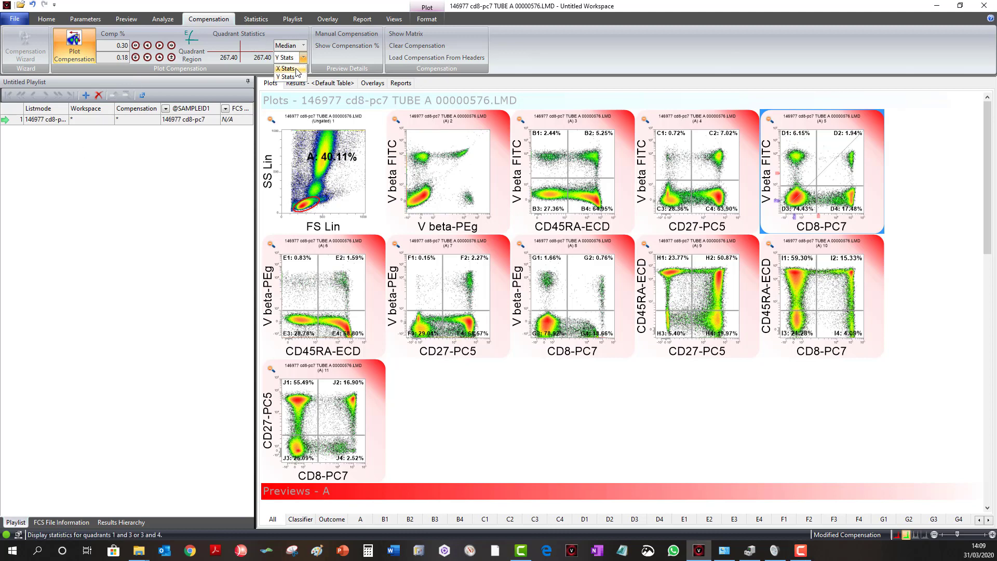
left_click(296, 69)
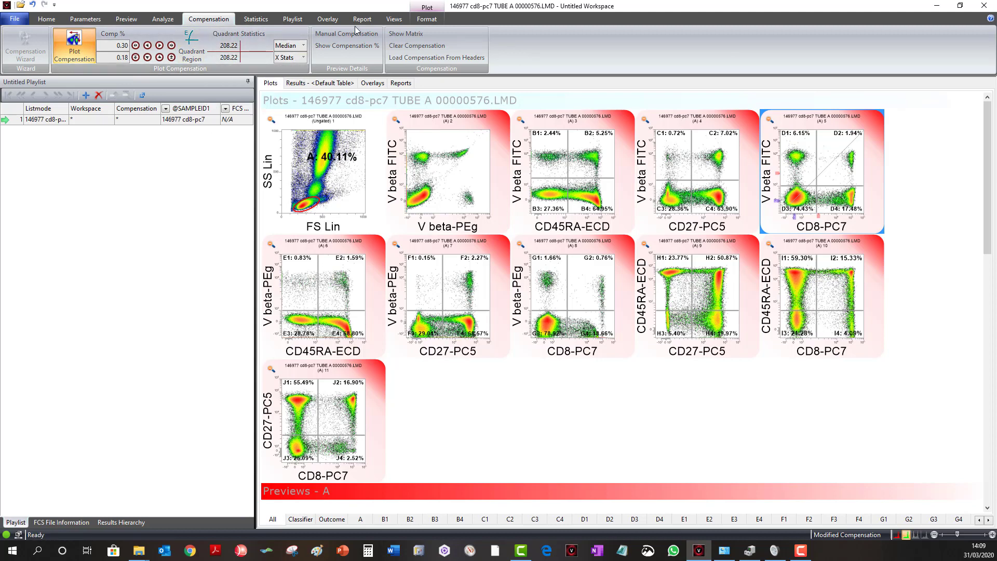
left_click(575, 177)
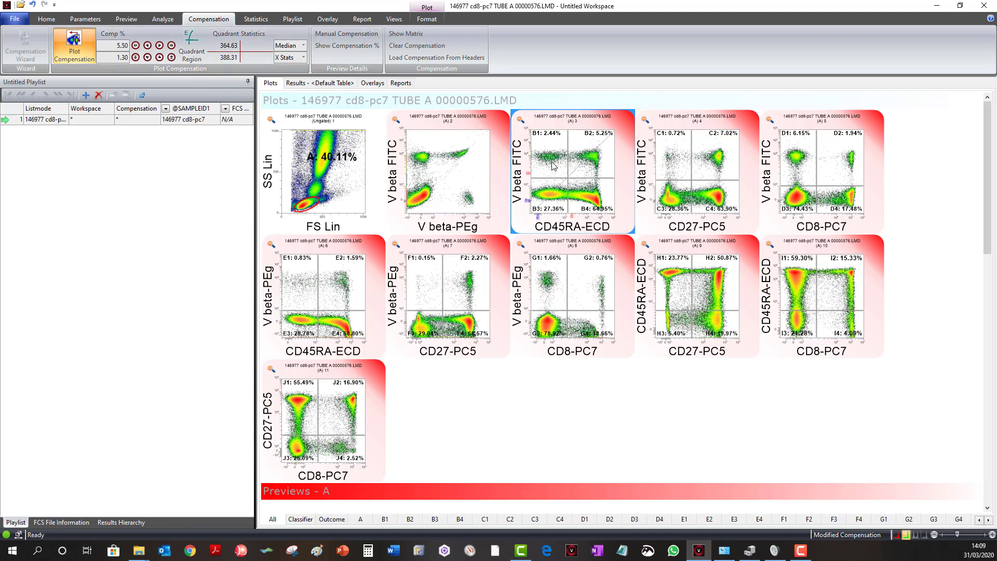
left_click(159, 46)
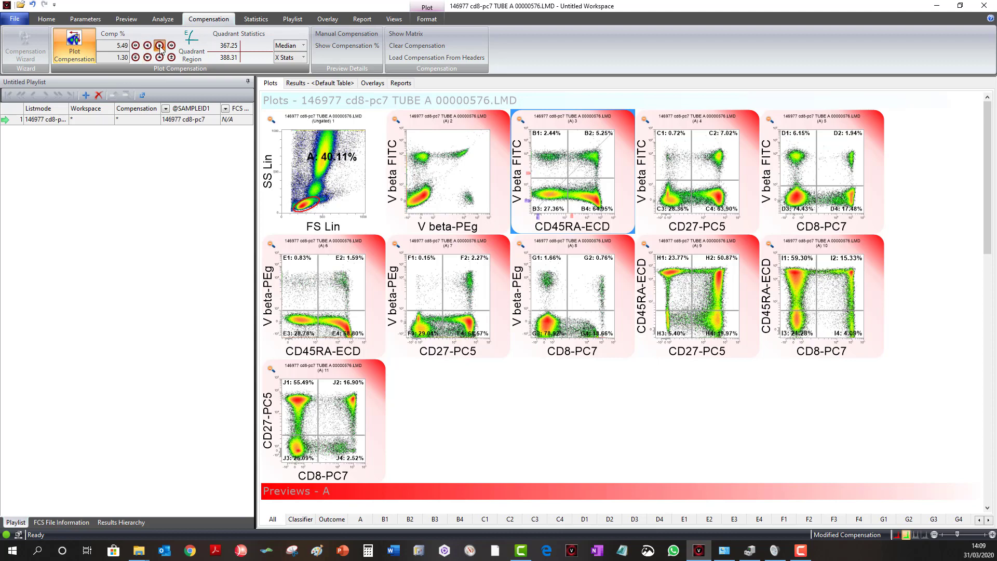
left_click(159, 46)
left_click(159, 45)
left_click(159, 46)
left_click(159, 46)
left_click(159, 46)
left_click(160, 46)
left_click(160, 46)
left_click(159, 46)
left_click(160, 46)
left_click(159, 46)
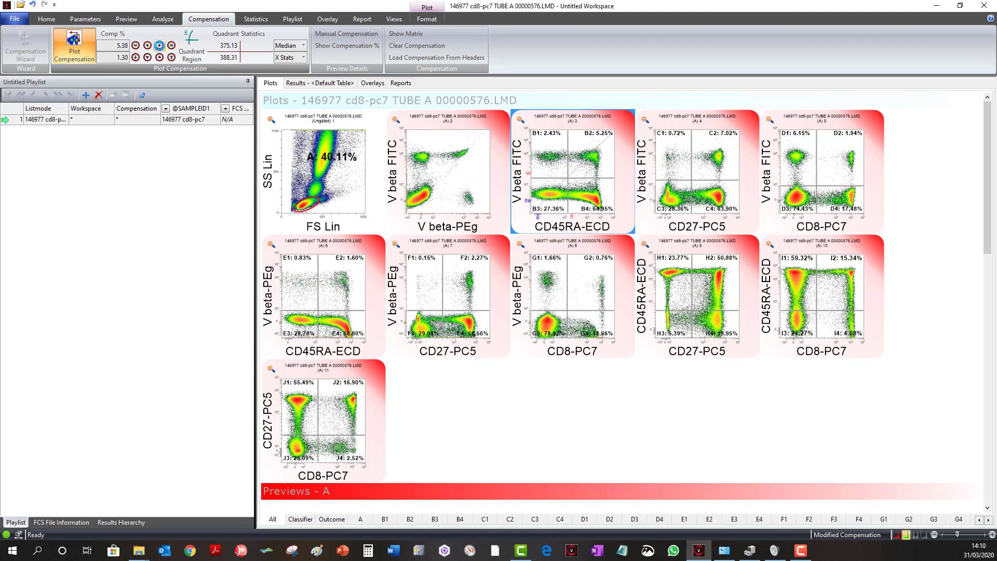
left_click(159, 45)
left_click(159, 45)
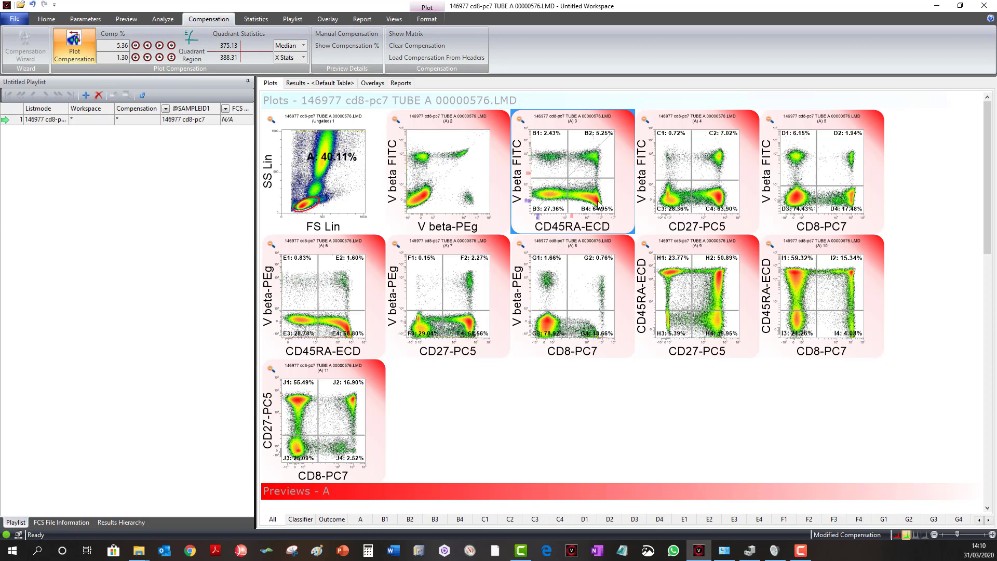
Switch to Y Stats and set the CD45RA-ECD versus V beta FITC plot's second Comp % value to 0.26 to match its Y medians
left_click(293, 57)
left_click(290, 75)
left_click(171, 57)
left_click(171, 58)
left_click(171, 58)
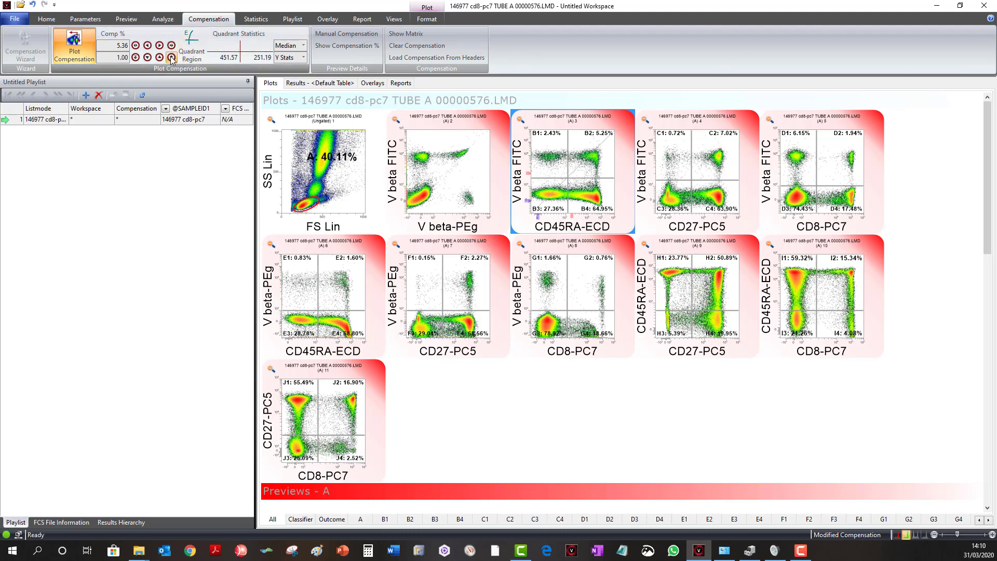
left_click(171, 58)
left_click(172, 58)
left_click(172, 58)
left_click(171, 58)
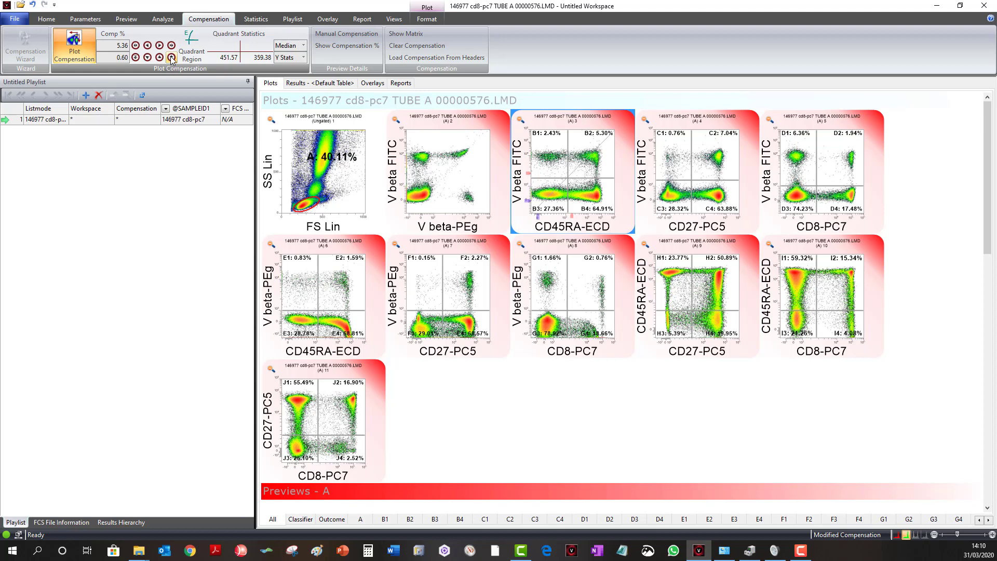
left_click(171, 57)
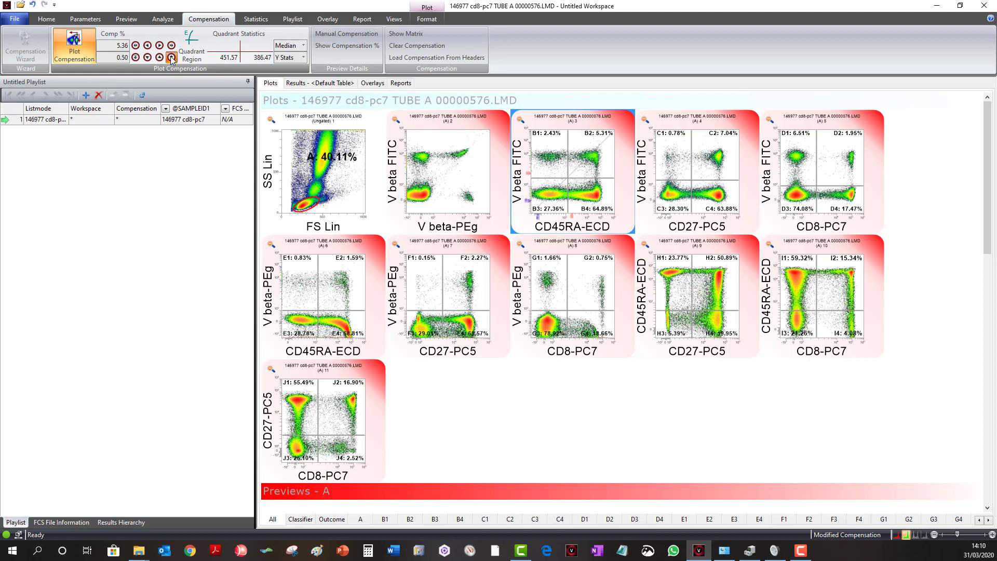
left_click(171, 58)
left_click(172, 58)
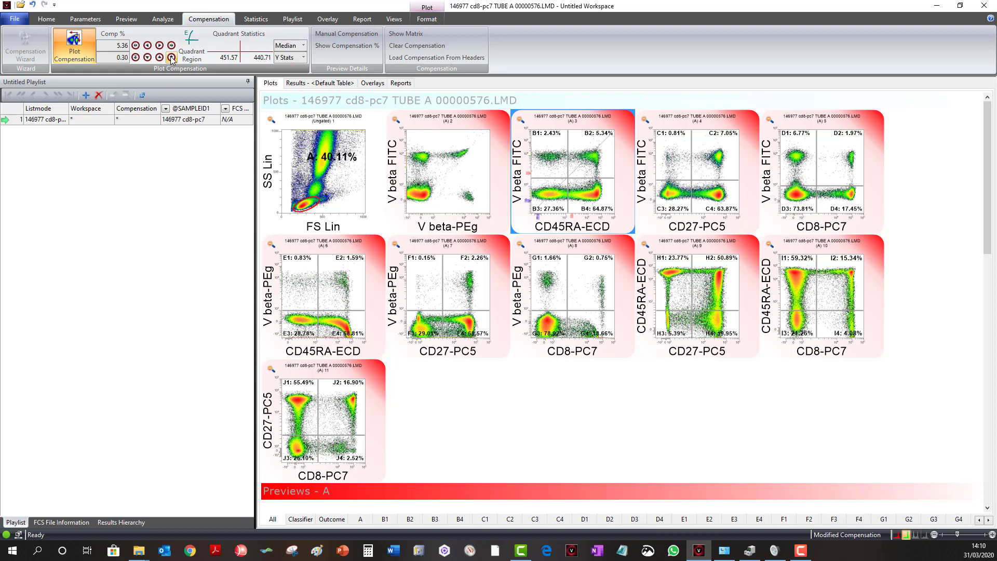
left_click(171, 58)
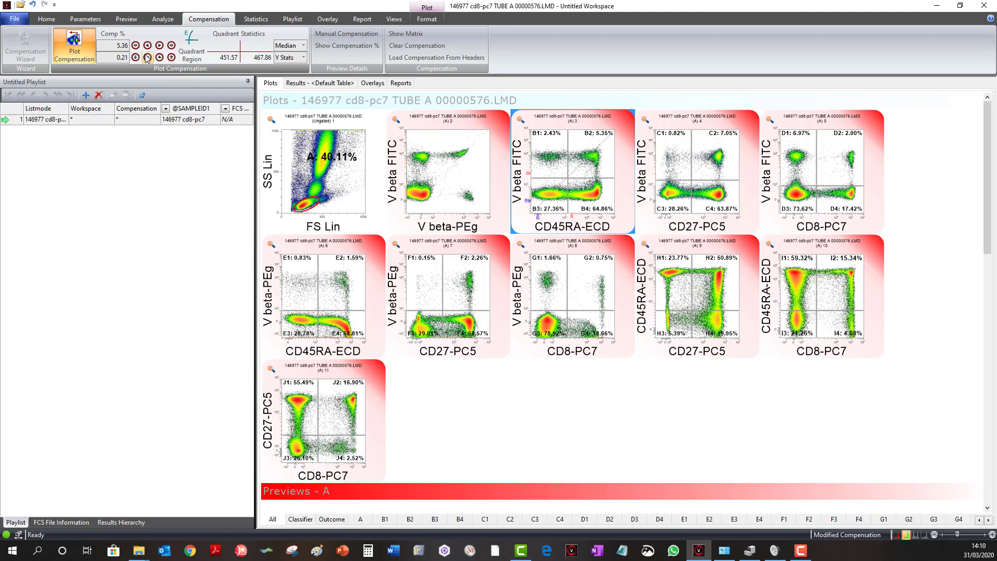
left_click(148, 57)
left_click(148, 57)
left_click(147, 57)
left_click(147, 57)
left_click(148, 58)
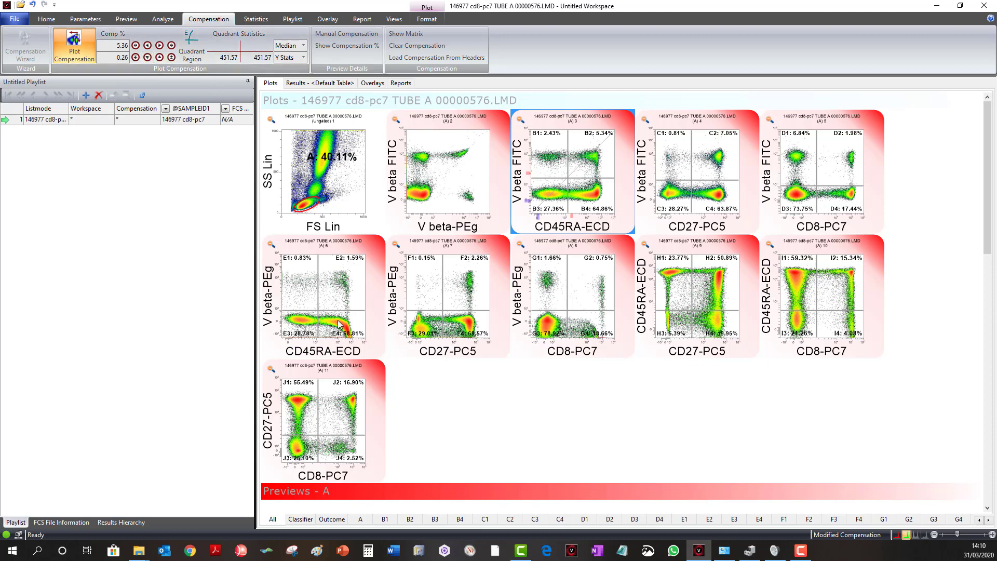
Select the CD45RA-ECD versus V beta-PEg plot and reduce its second Comp % value to 7.35 to match its Y medians
left_click(343, 299)
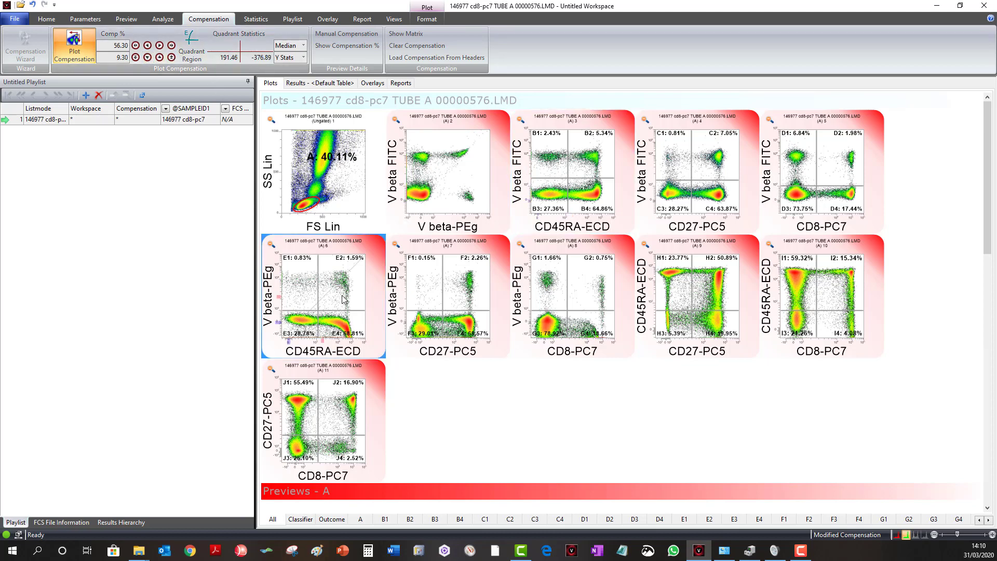
left_click(171, 57)
left_click(171, 57)
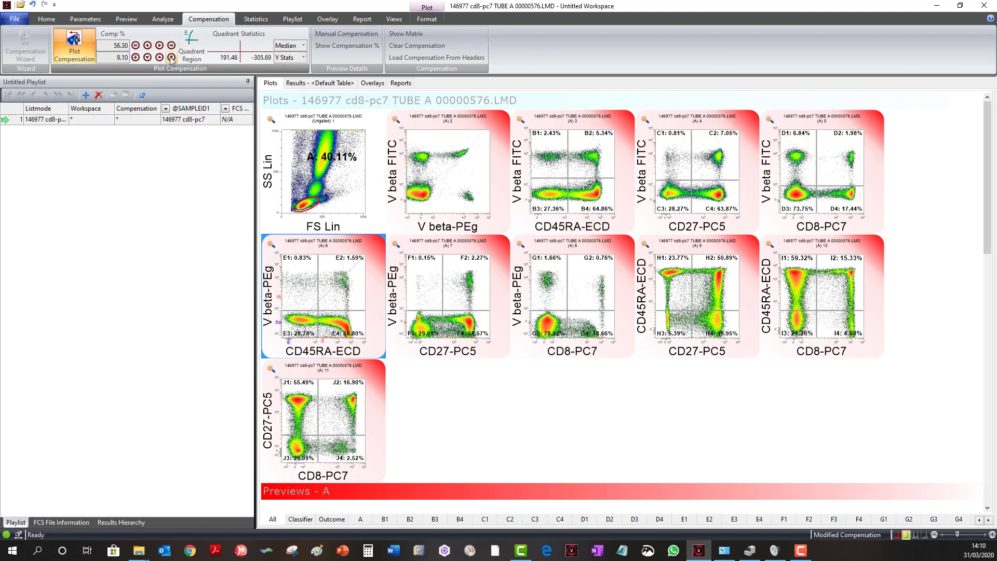
left_click(171, 58)
left_click(172, 57)
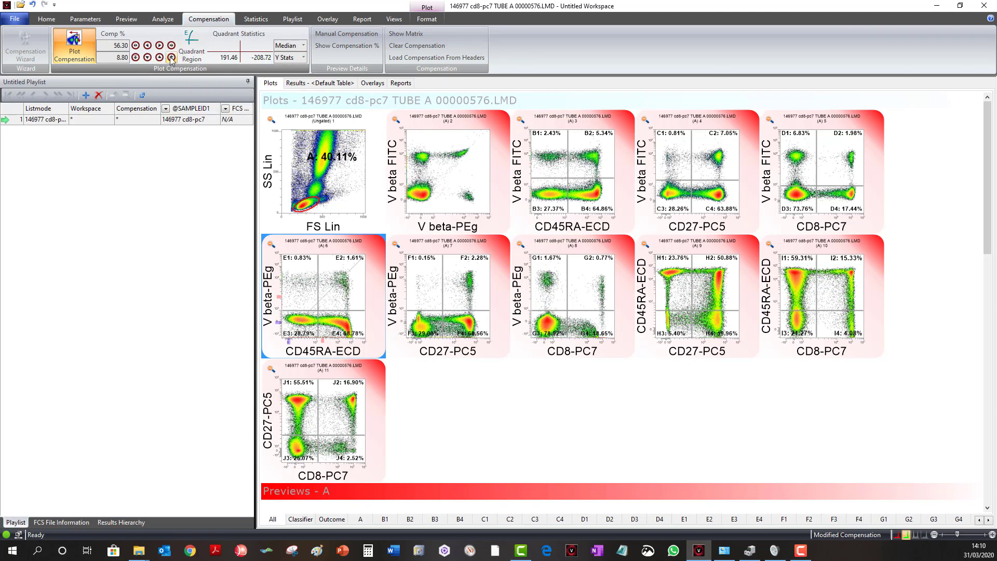
left_click(172, 57)
left_click(172, 58)
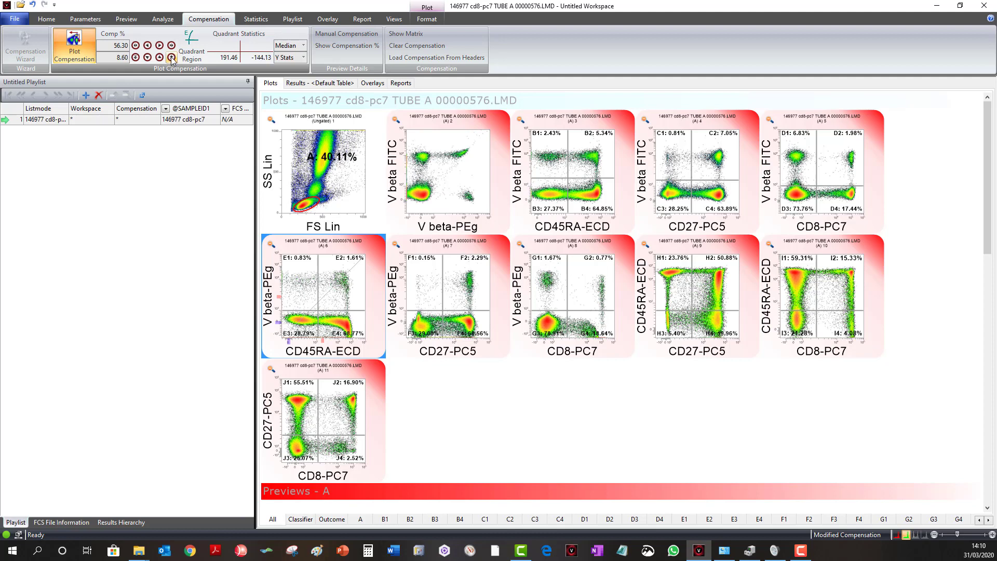
left_click(171, 58)
left_click(172, 58)
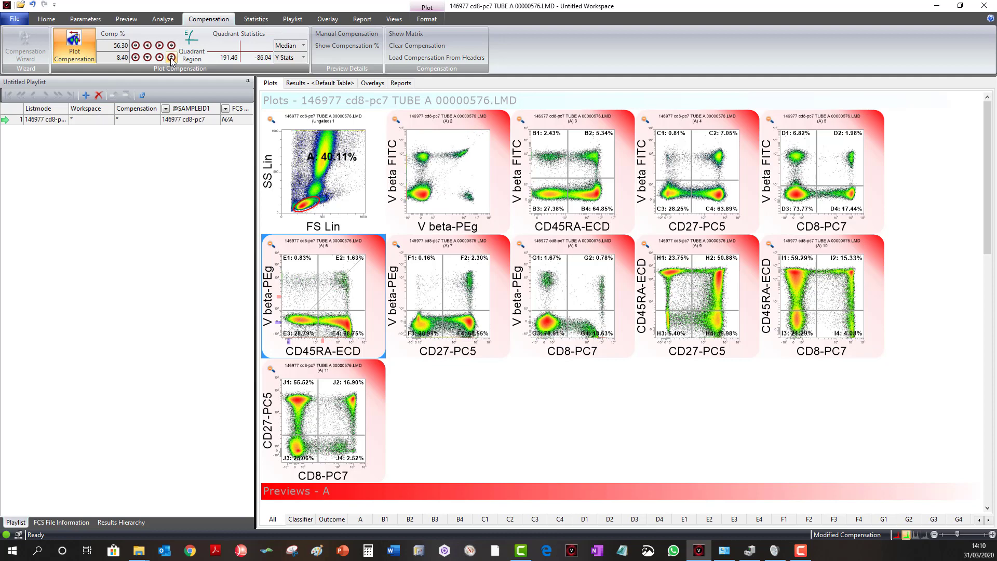
left_click(171, 58)
left_click(172, 58)
left_click(172, 57)
left_click(171, 57)
left_click(171, 58)
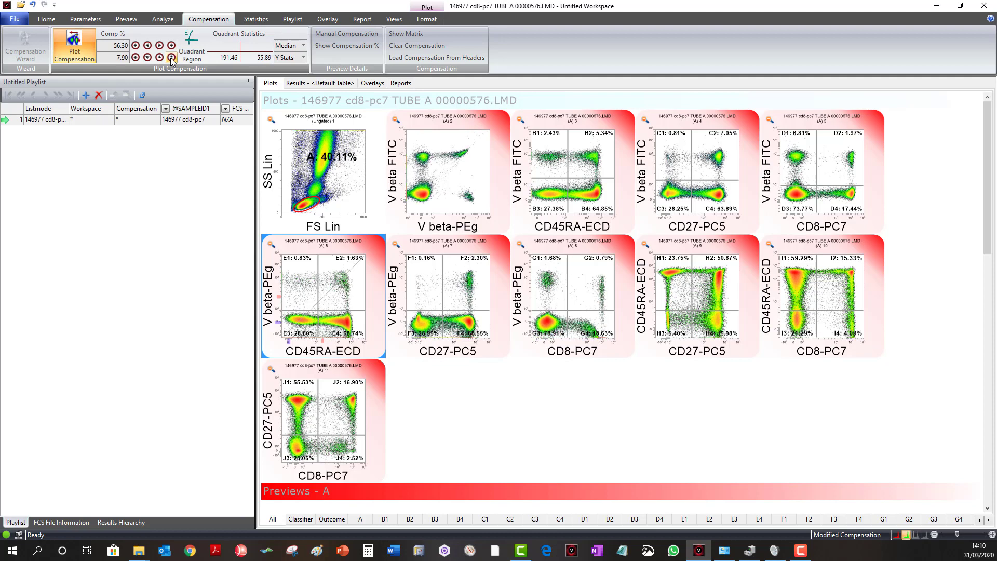
left_click(171, 57)
left_click(171, 58)
left_click(172, 58)
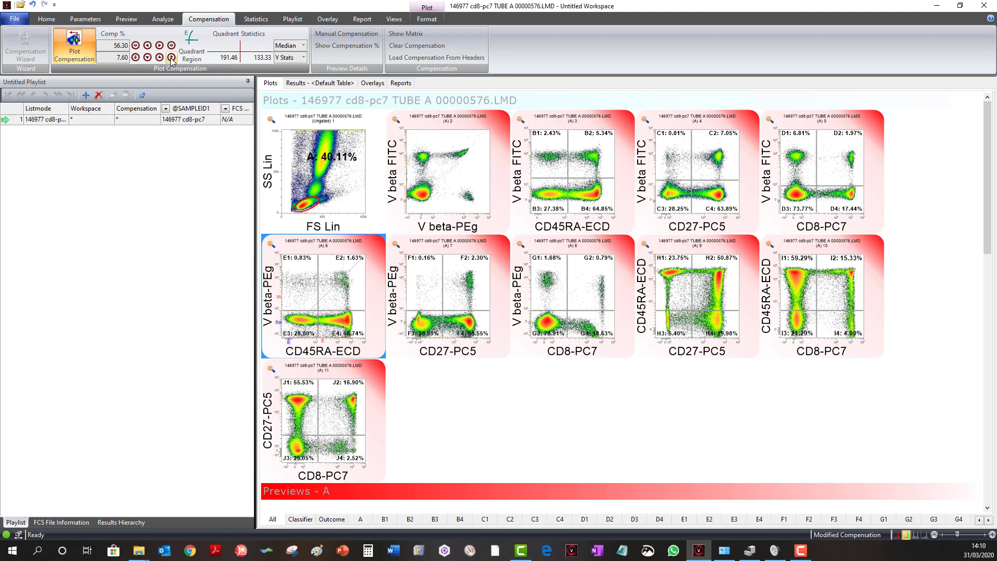
left_click(171, 58)
left_click(172, 58)
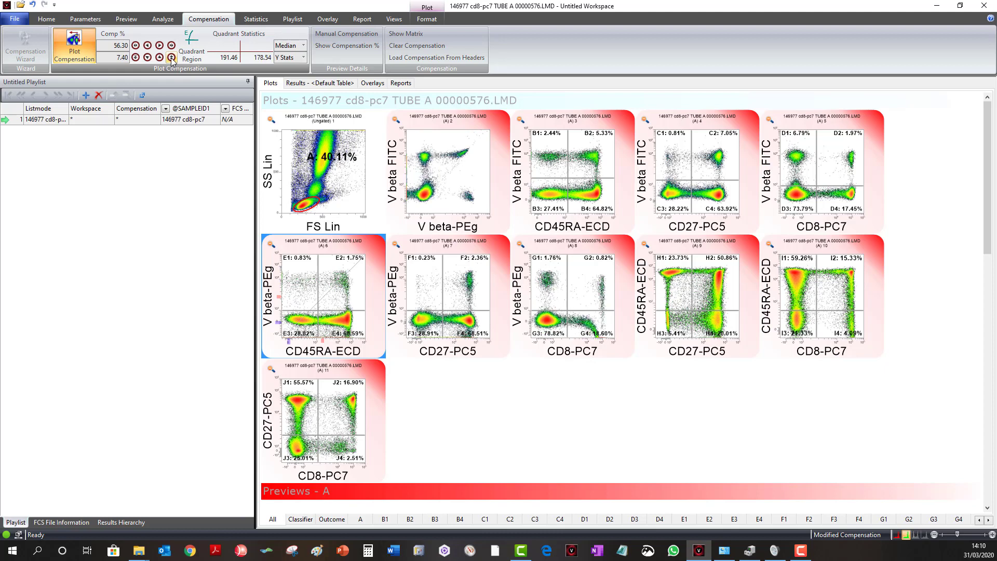
left_click(171, 57)
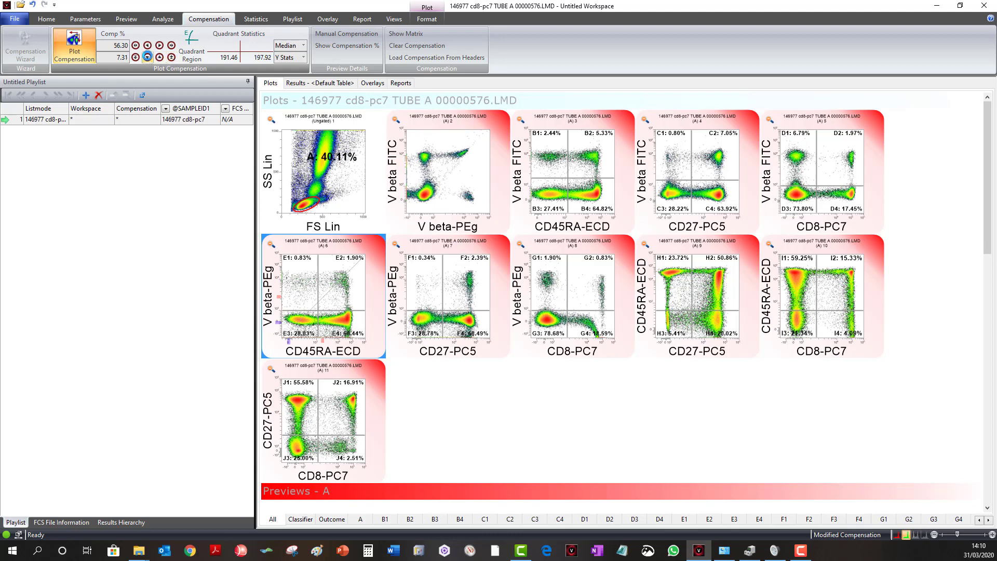
left_click(147, 57)
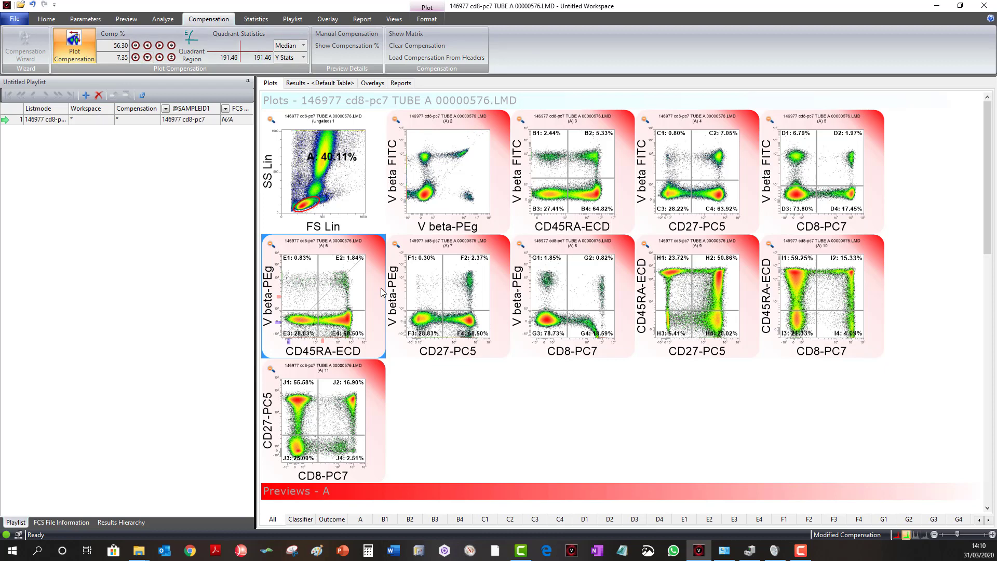
Select the CD8-PC7 versus V beta-PEg plot and set its second Comp % value to 1.58 to match its Y medians
left_click(603, 298)
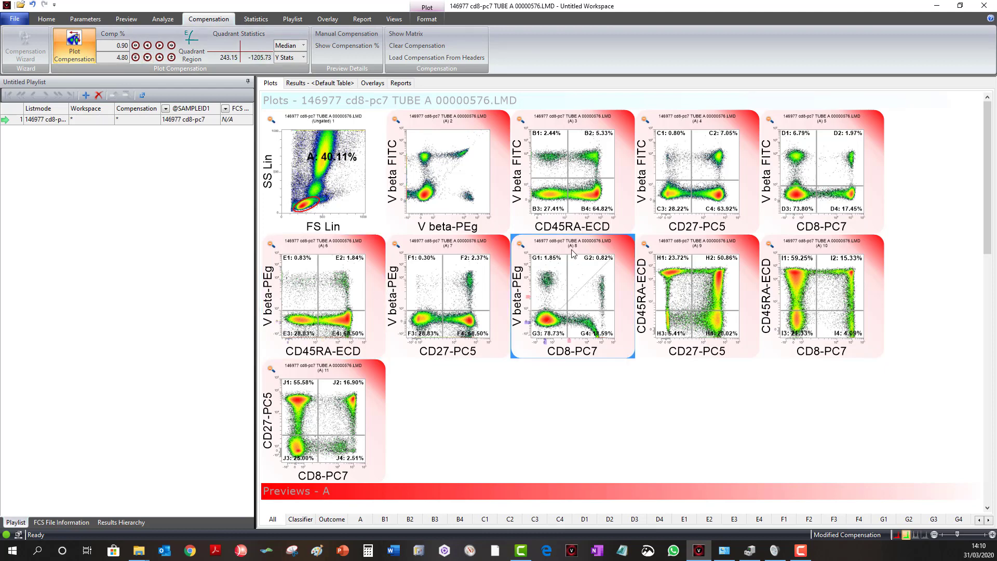
left_click(172, 57)
left_click(172, 57)
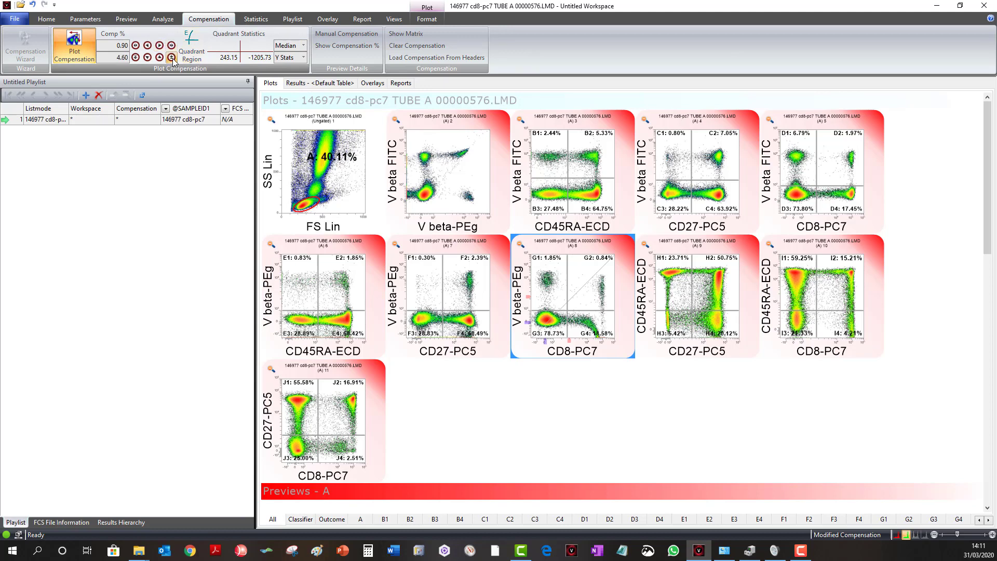
left_click(172, 57)
left_click(172, 57)
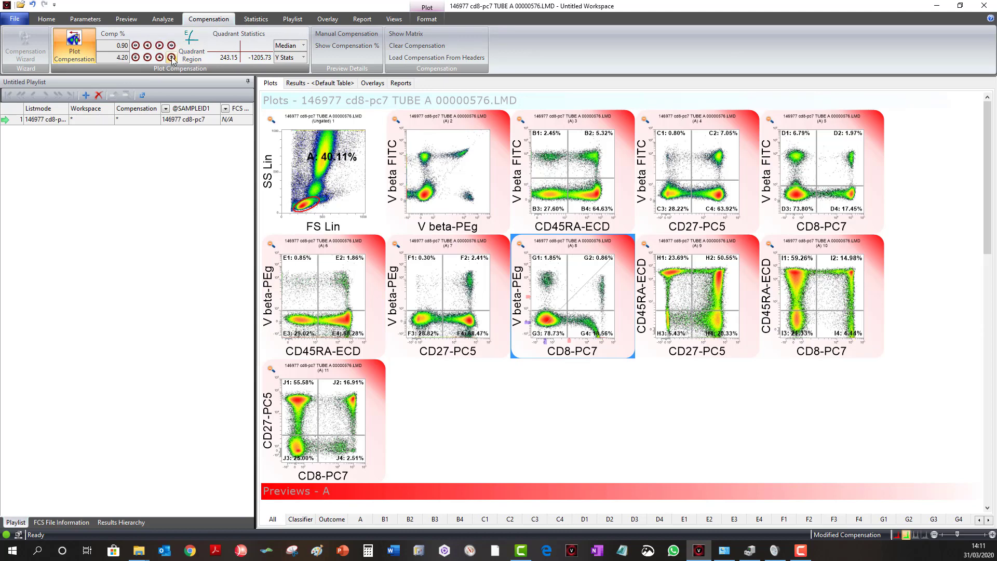
left_click(172, 57)
left_click(172, 57)
left_click(172, 57)
left_click(172, 57)
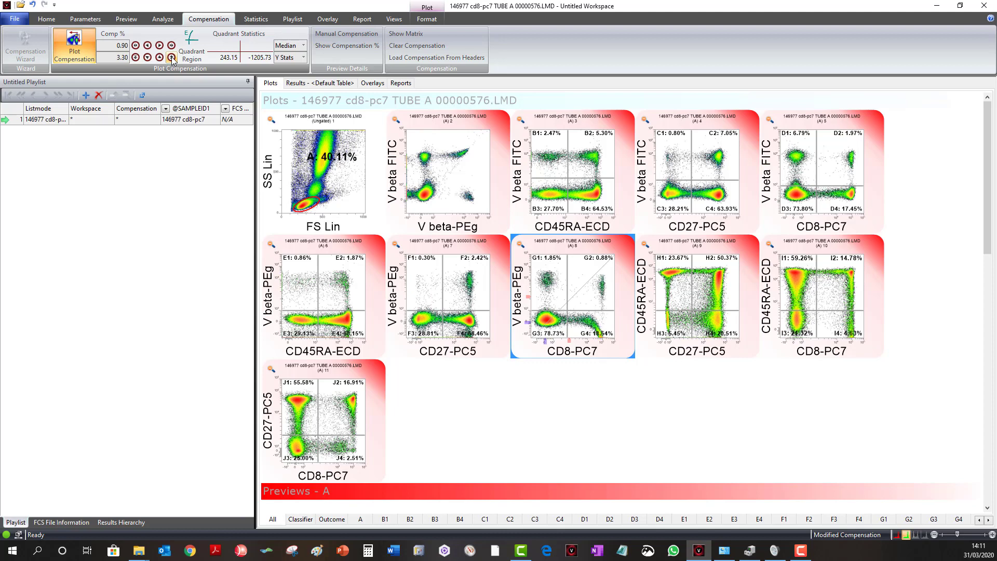
left_click(172, 57)
left_click(172, 57)
left_click(172, 57)
left_click(172, 57)
left_click(172, 57)
left_click(172, 57)
left_click(172, 57)
left_click(172, 57)
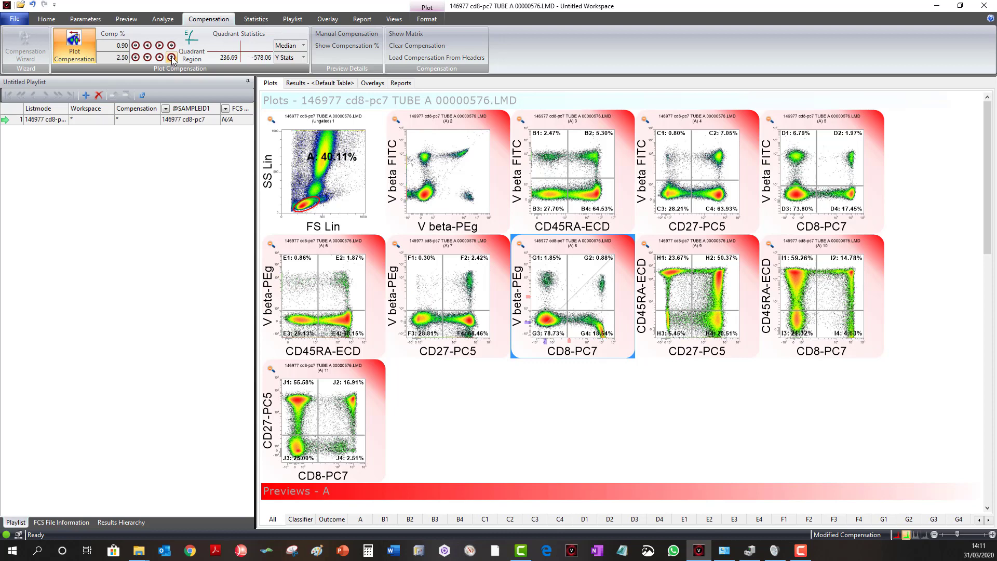
left_click(172, 57)
left_click(172, 58)
left_click(172, 57)
left_click(171, 57)
left_click(172, 57)
left_click(172, 57)
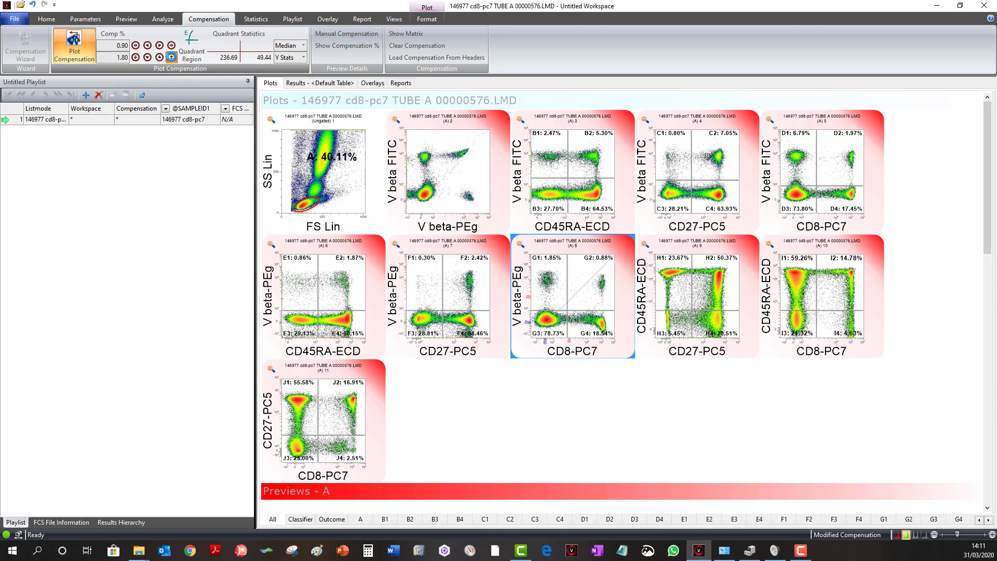
left_click(172, 57)
left_click(172, 57)
left_click(172, 57)
left_click(172, 57)
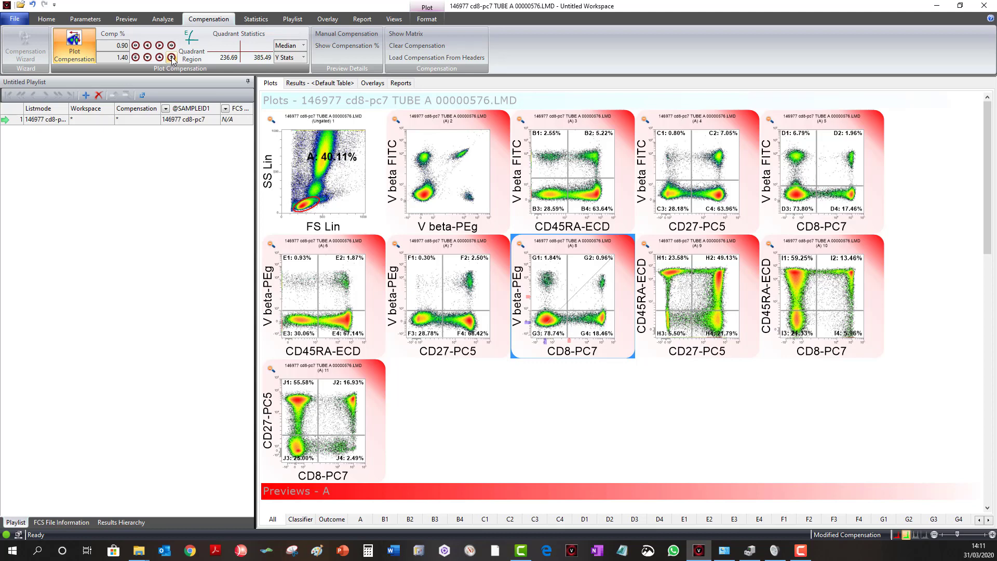
left_click(172, 57)
left_click(172, 57)
left_click(172, 57)
left_click(172, 57)
left_click(172, 57)
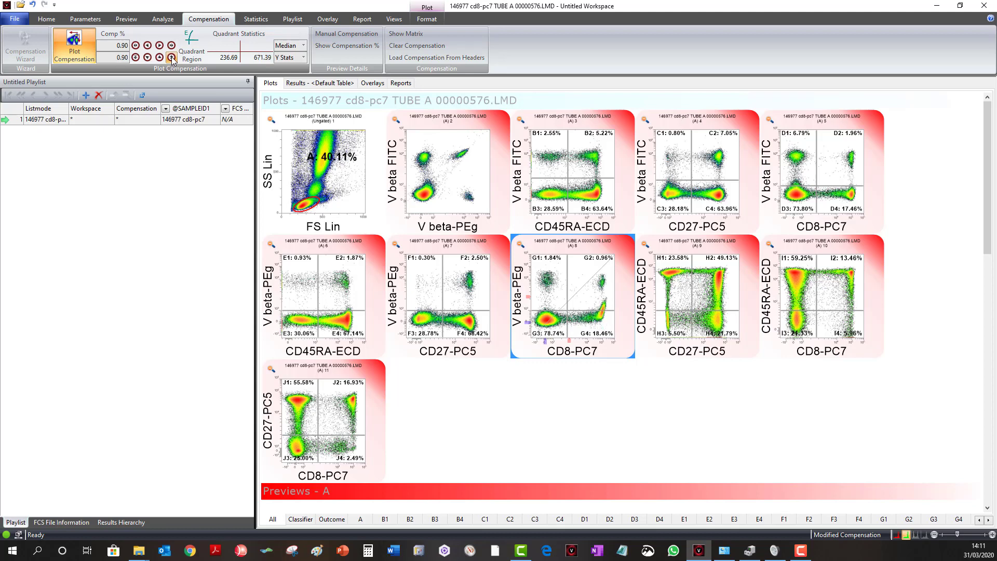
left_click(135, 57)
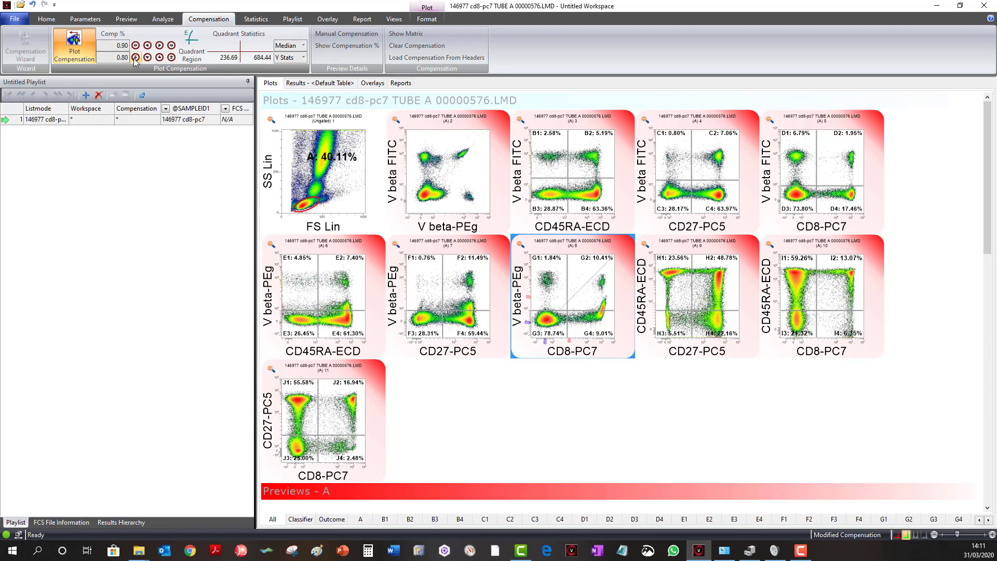
left_click(135, 58)
left_click(135, 58)
left_click(135, 58)
left_click(135, 58)
left_click(135, 58)
left_click(136, 58)
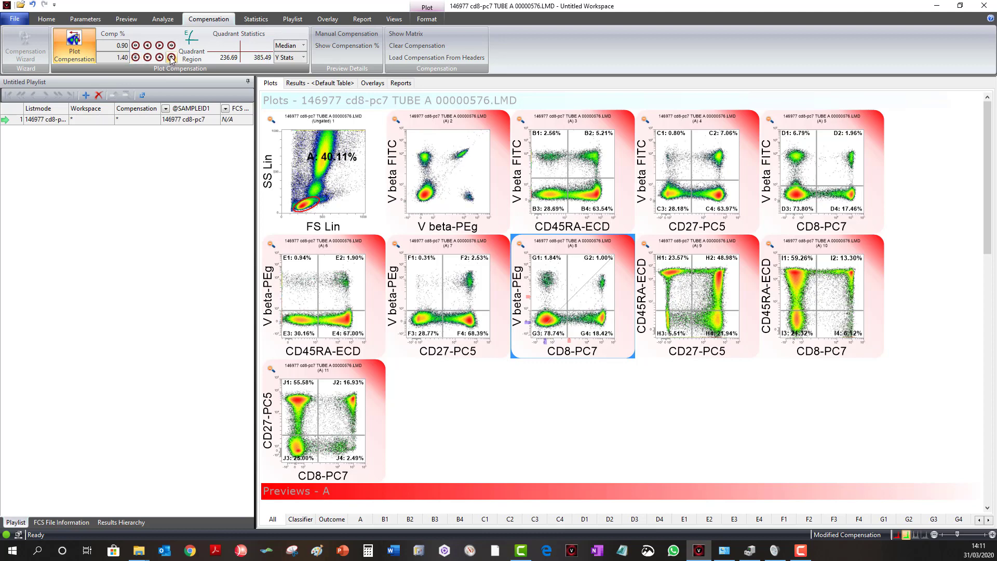
left_click(136, 57)
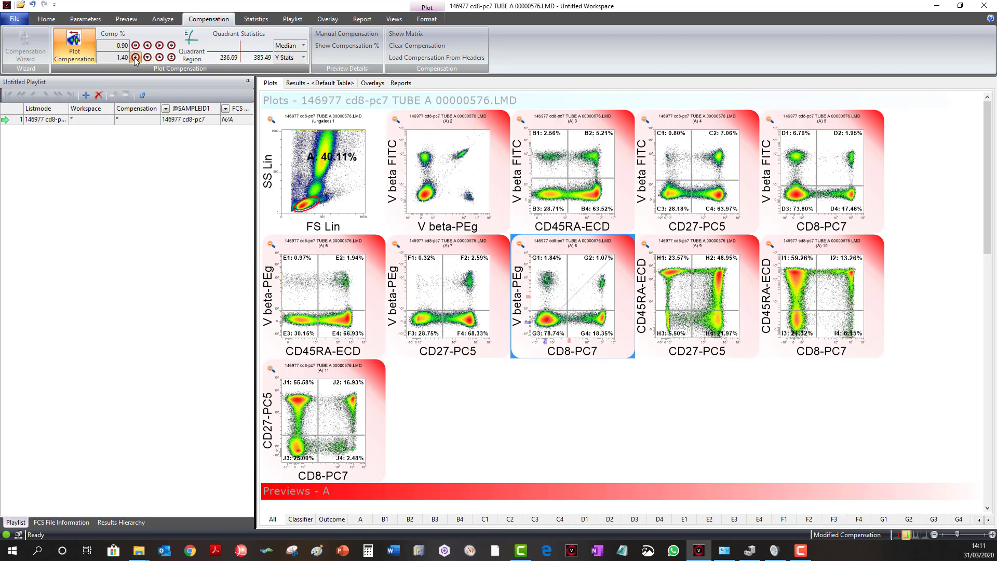
left_click(136, 58)
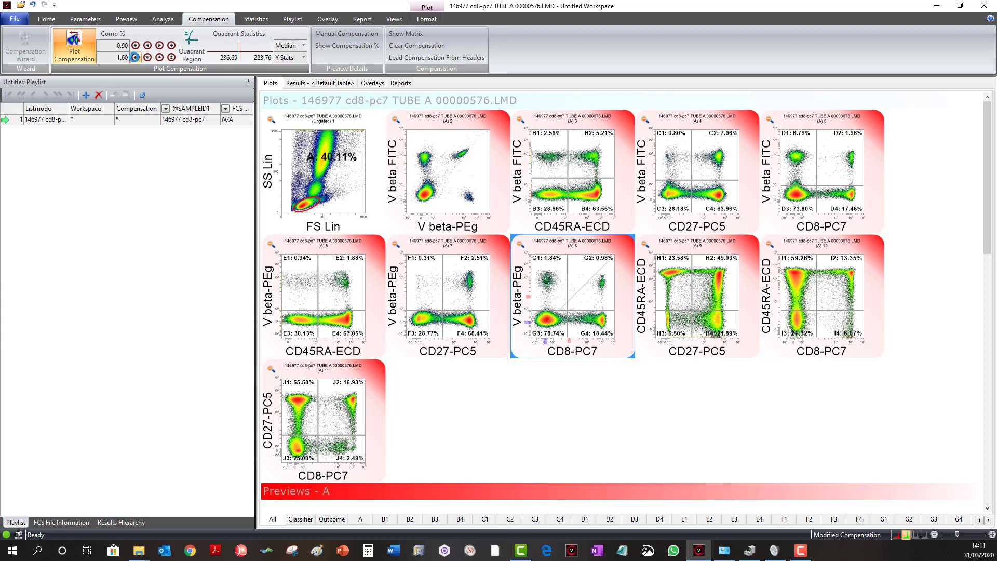
left_click(148, 58)
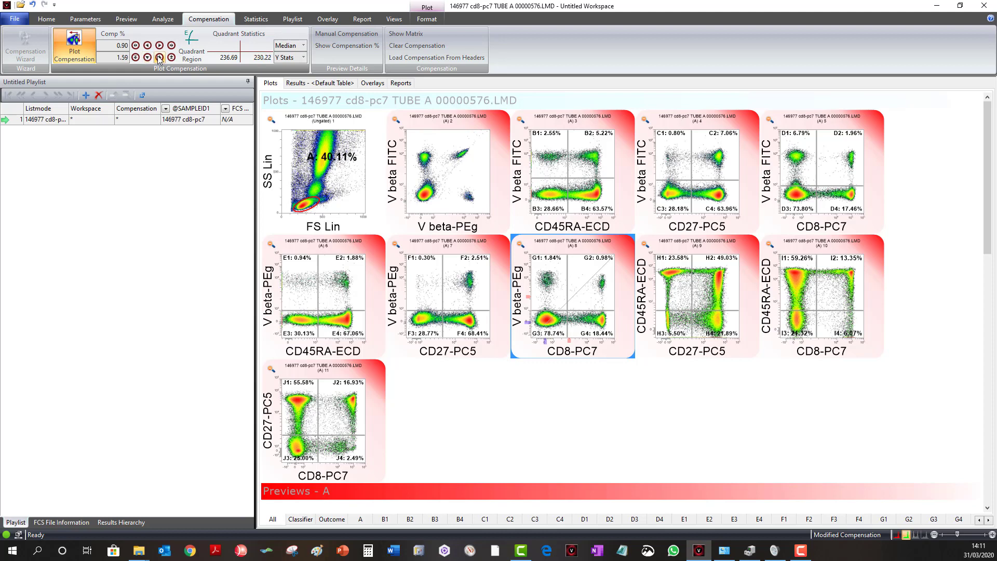
left_click(159, 57)
left_click(159, 57)
left_click(149, 58)
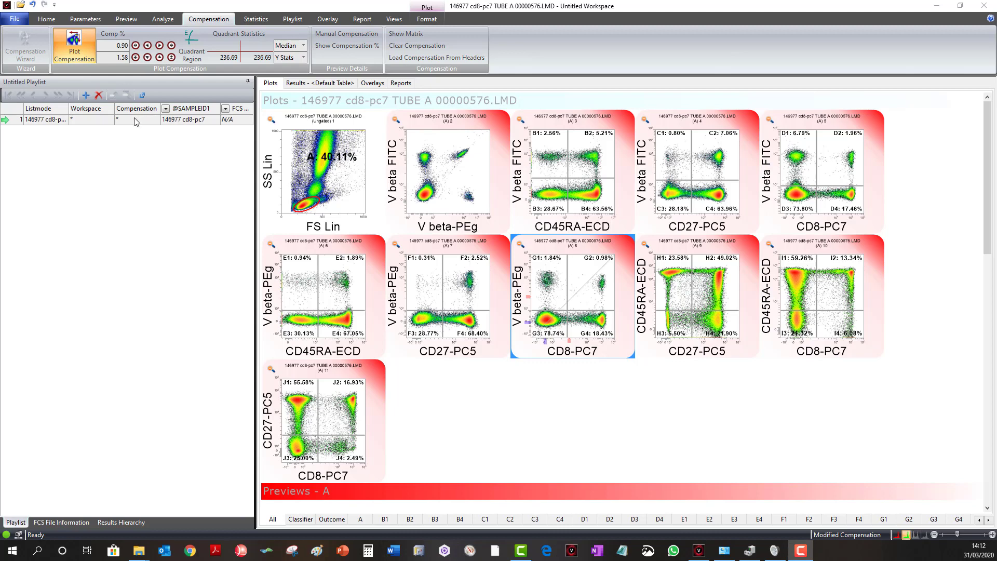
Save the current compensation as a compensation file named "compensation" in the TCR data folder
left_click(14, 19)
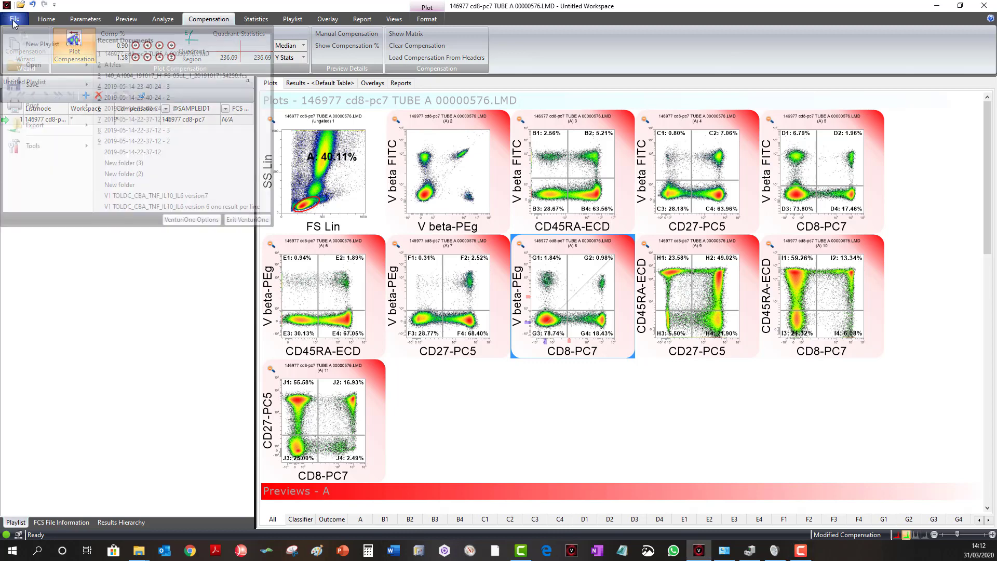
mouse_move(43, 87)
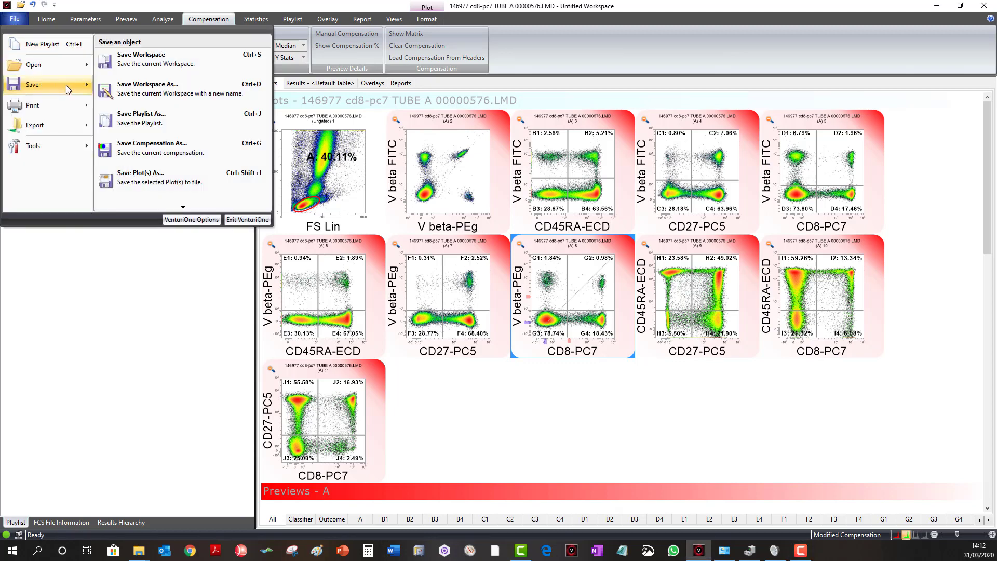
left_click(147, 153)
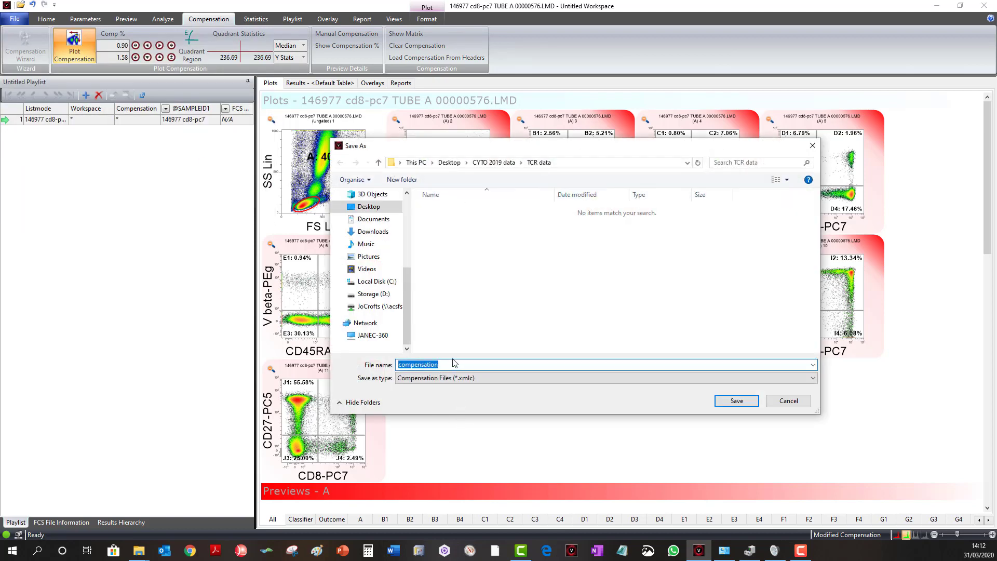
left_click(742, 401)
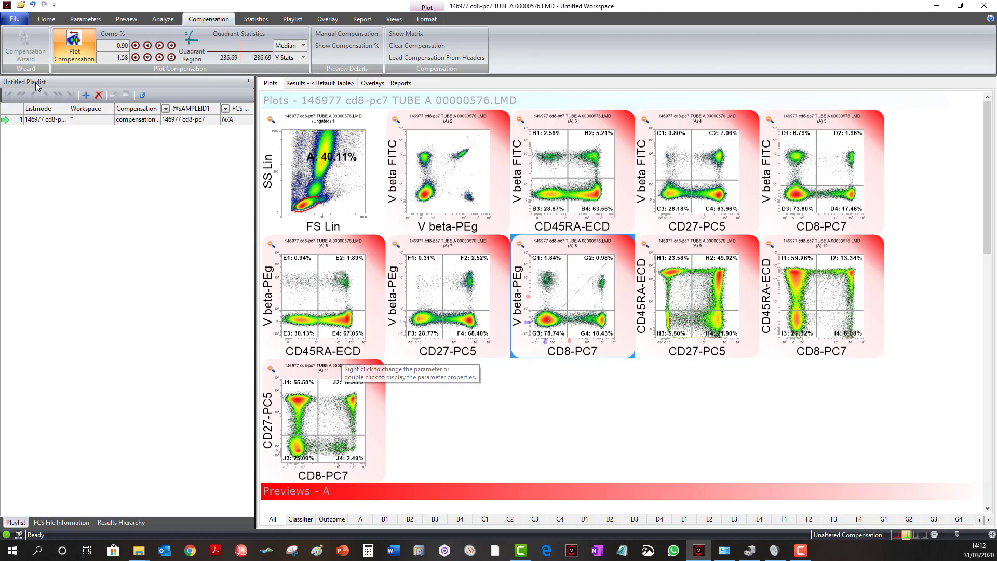
Undo the compensation and the quadrant regions on the plots
key("ctrl+z")
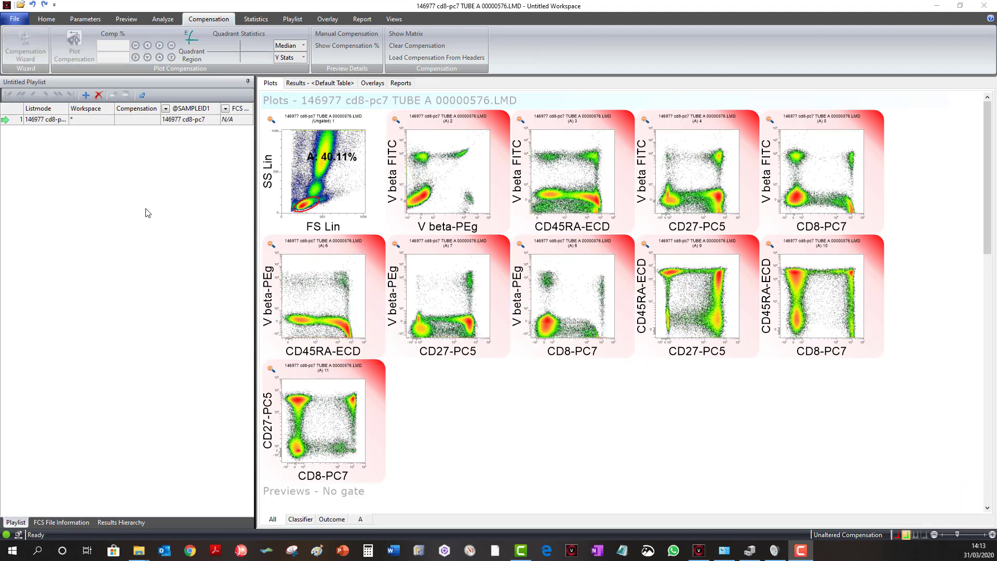
scroll(626, 358, "down", 5)
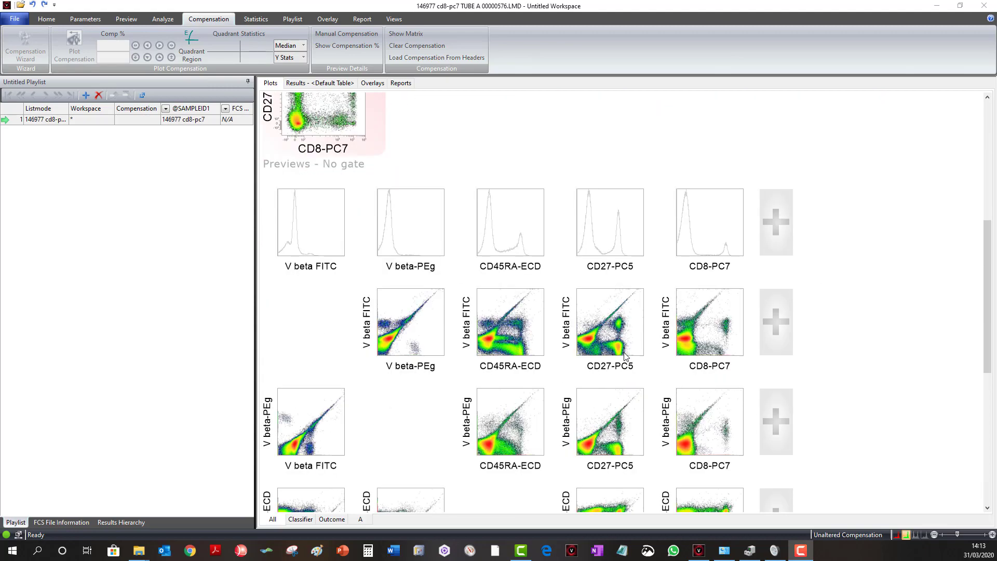
scroll(626, 358, "up", 3)
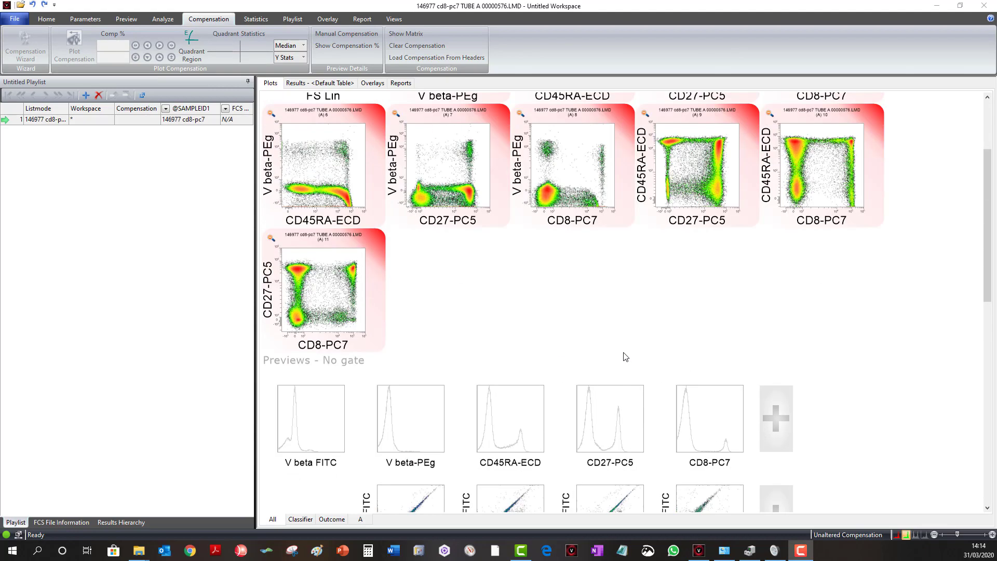
scroll(626, 357, "up", 2)
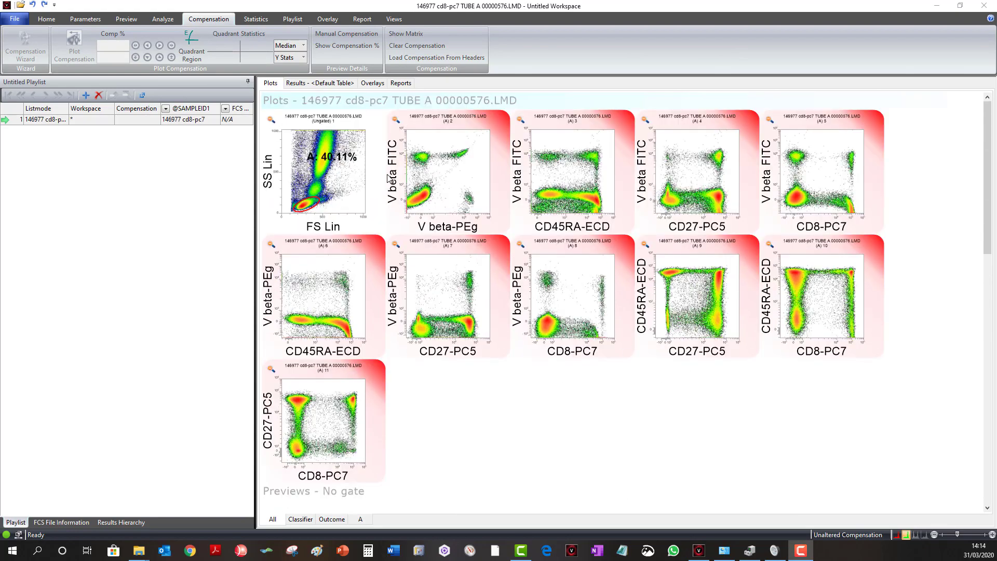
Select region A on the FS Lin versus SS Lin plot and examine the preview plots gated on it
left_click(315, 208)
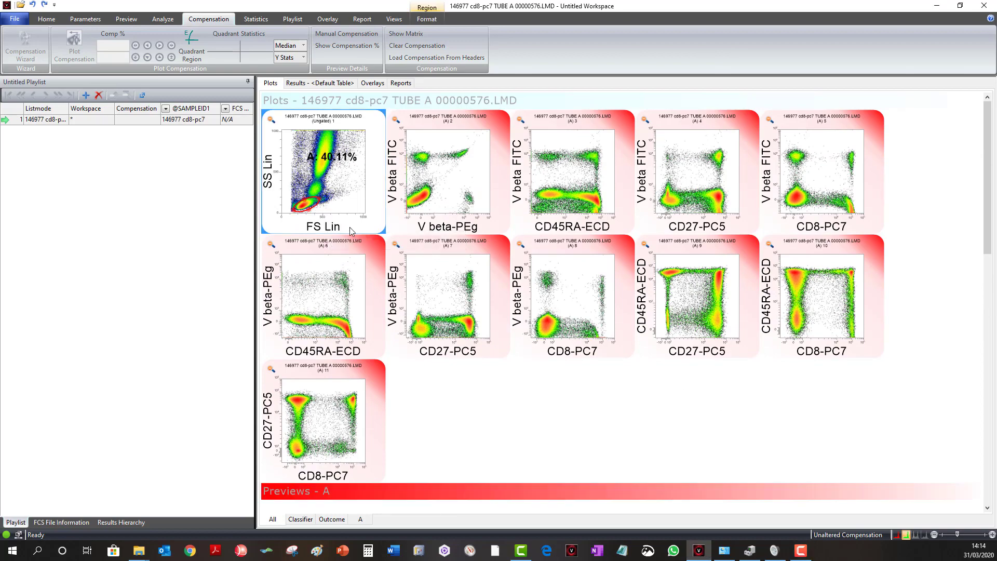
scroll(603, 297, "down", 10)
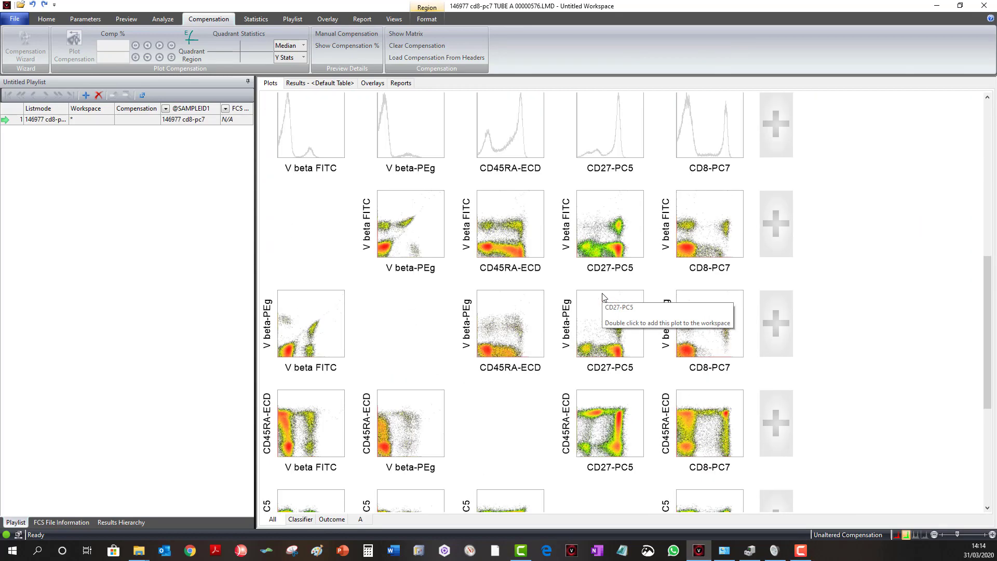
scroll(602, 297, "down", 2)
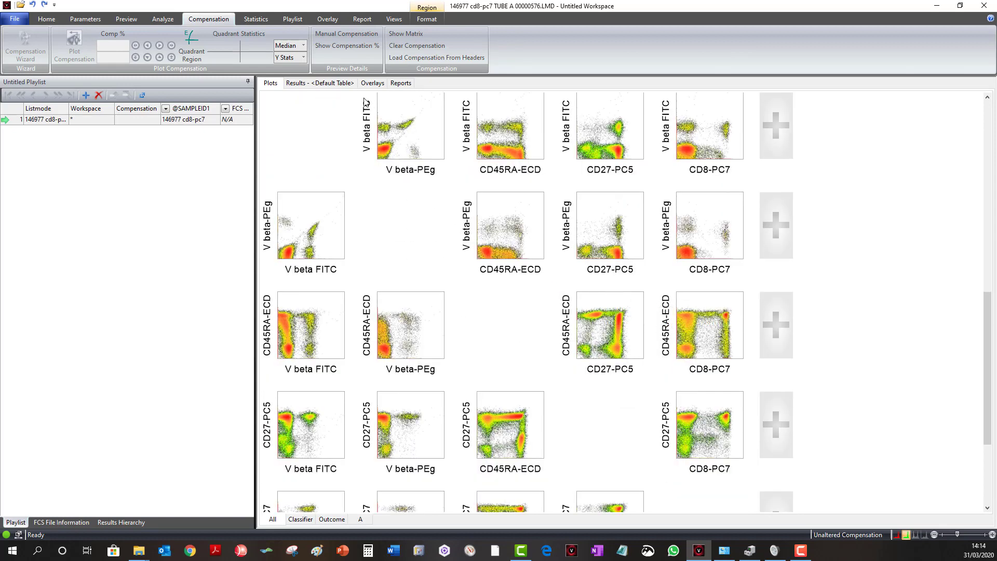
Turn on manual compensation and compensate the populations in the CD45RA-ECD versus V beta-PEg, CD8-PC7 versus V beta-PEg and CD8-PC7 versus V beta FITC previews
left_click(344, 33)
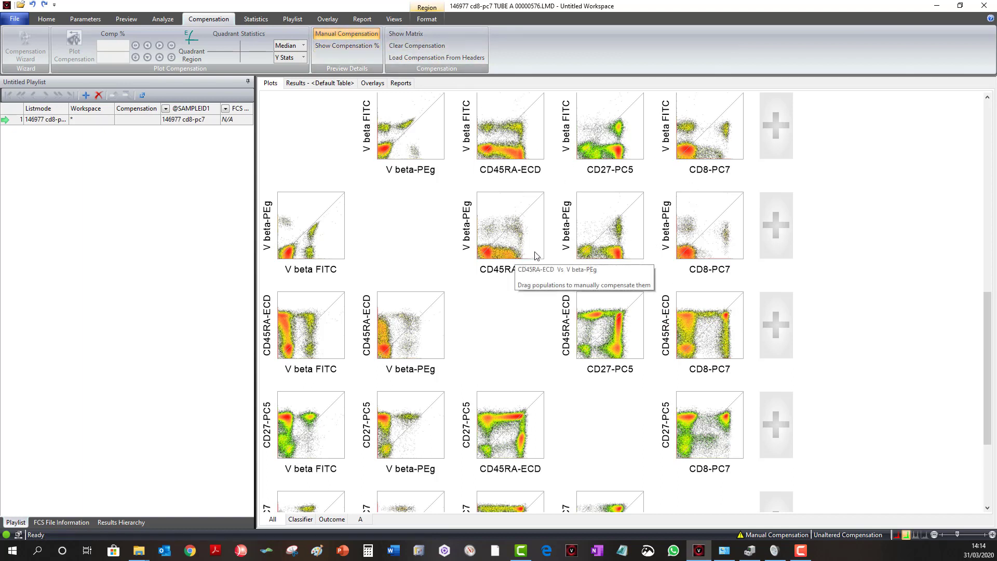
left_click_drag(537, 255, 538, 235)
left_click_drag(540, 232, 540, 232)
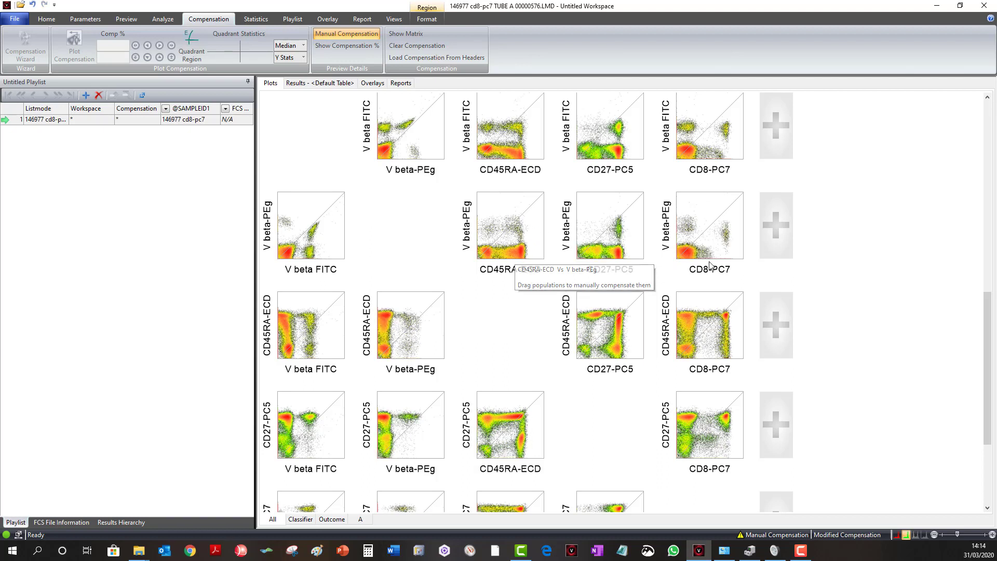
left_click_drag(733, 250, 738, 230)
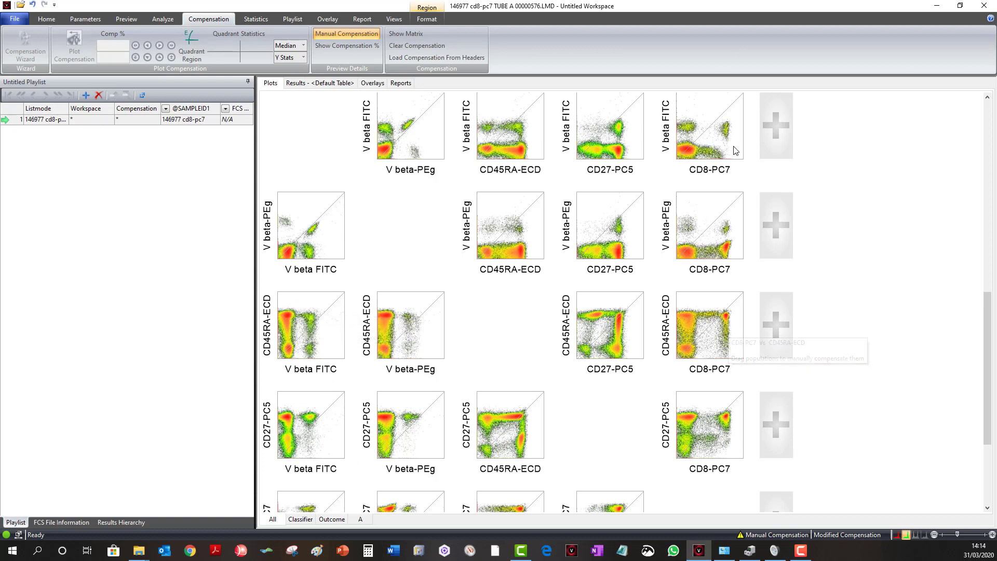
left_click_drag(736, 145, 735, 131)
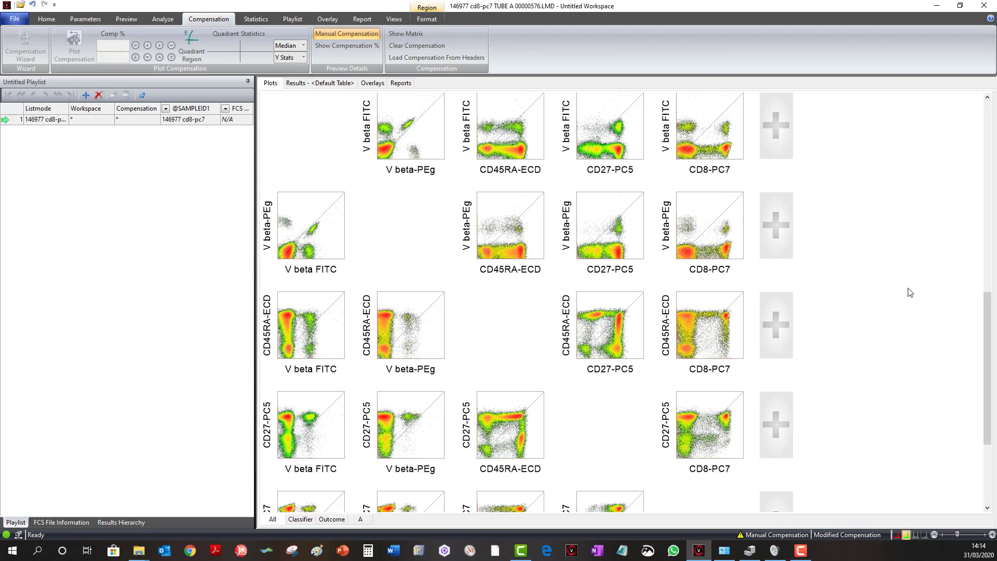
Switch the preview plots gated on region A to HyperLog scaling
scroll(910, 298, "down", 3)
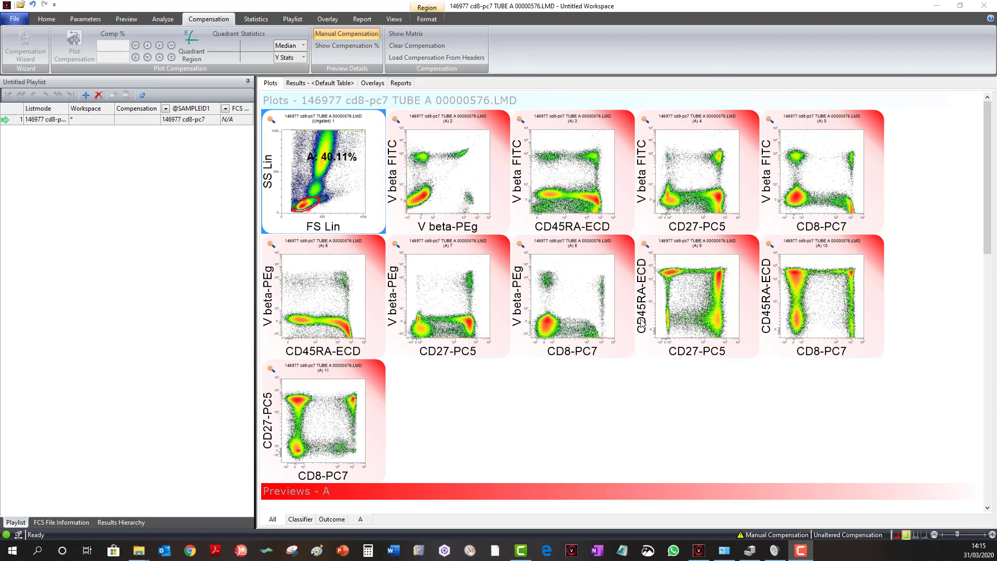
scroll(643, 323, "down", 3)
scroll(639, 324, "down", 3)
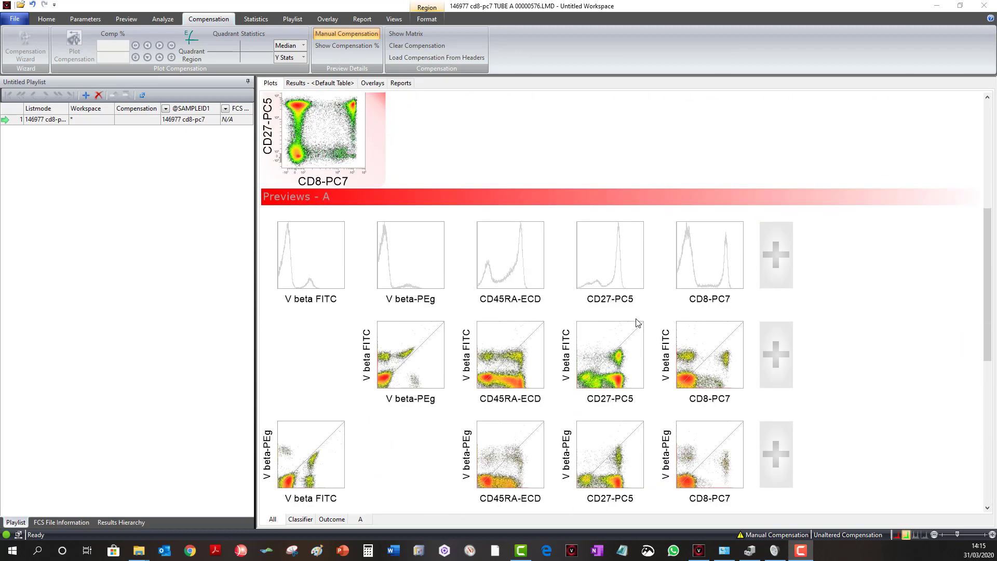
scroll(638, 324, "down", 3)
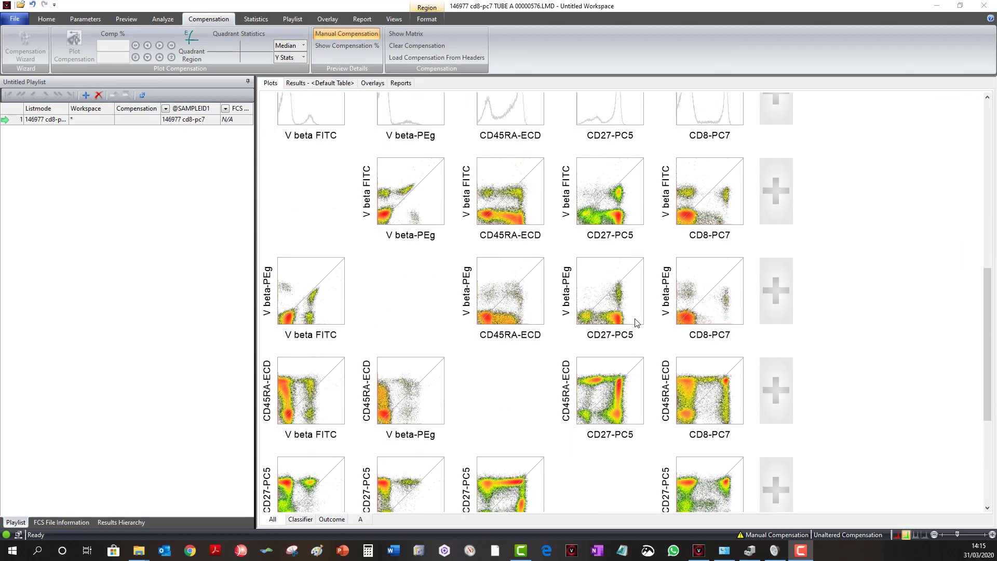
scroll(637, 324, "down", 1)
scroll(637, 323, "down", 1)
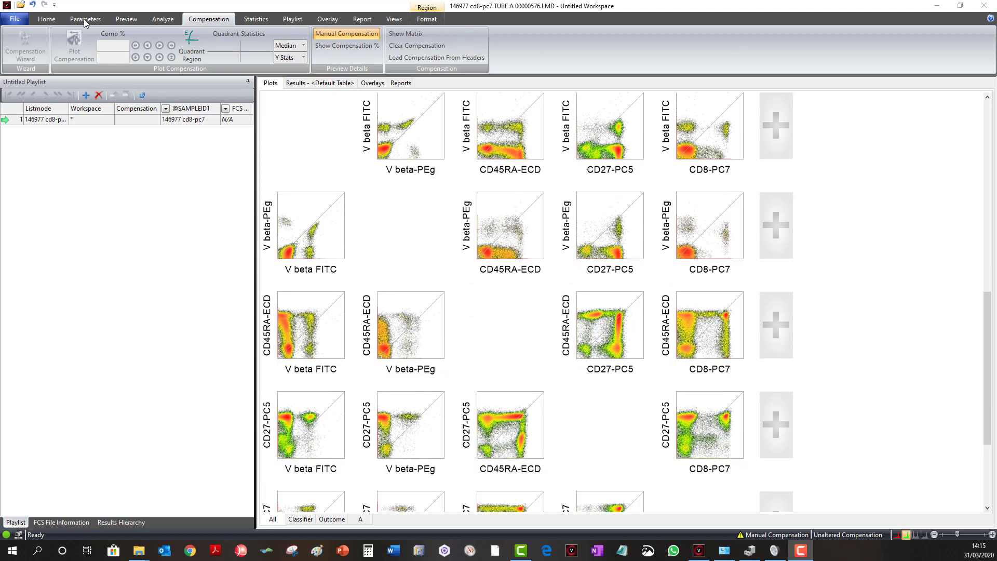
left_click(126, 20)
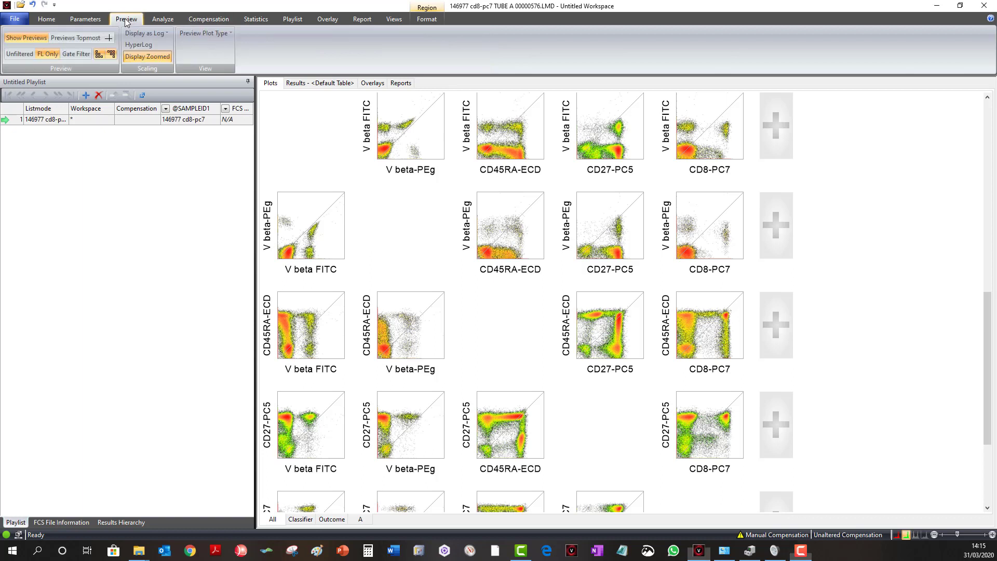
left_click(135, 44)
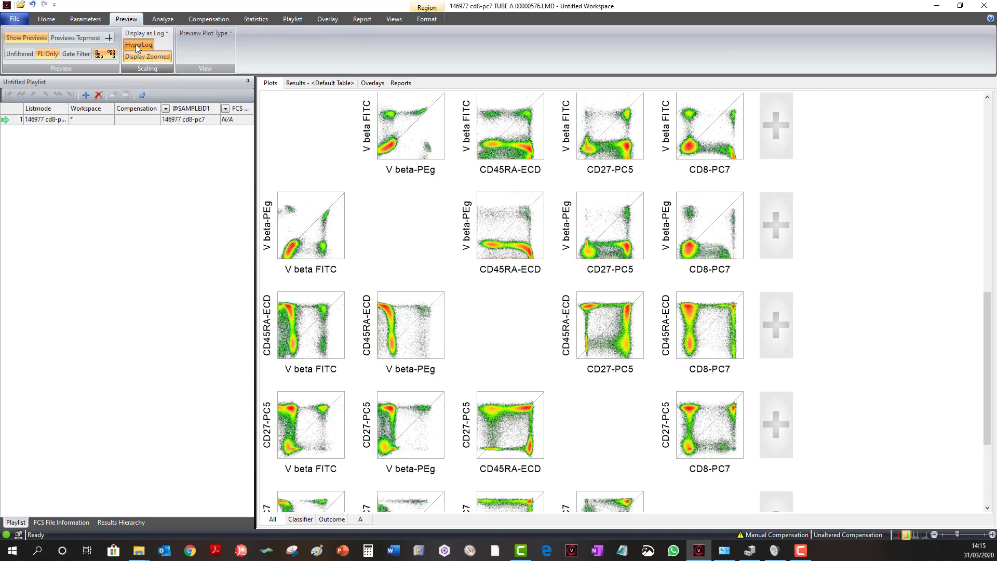
Manually compensate the HyperLog previews of CD8-PC7 versus V beta FITC, CD8-PC7 versus V beta-PEg and CD45RA-ECD versus V beta-PEg by shifting their populations
left_click(206, 20)
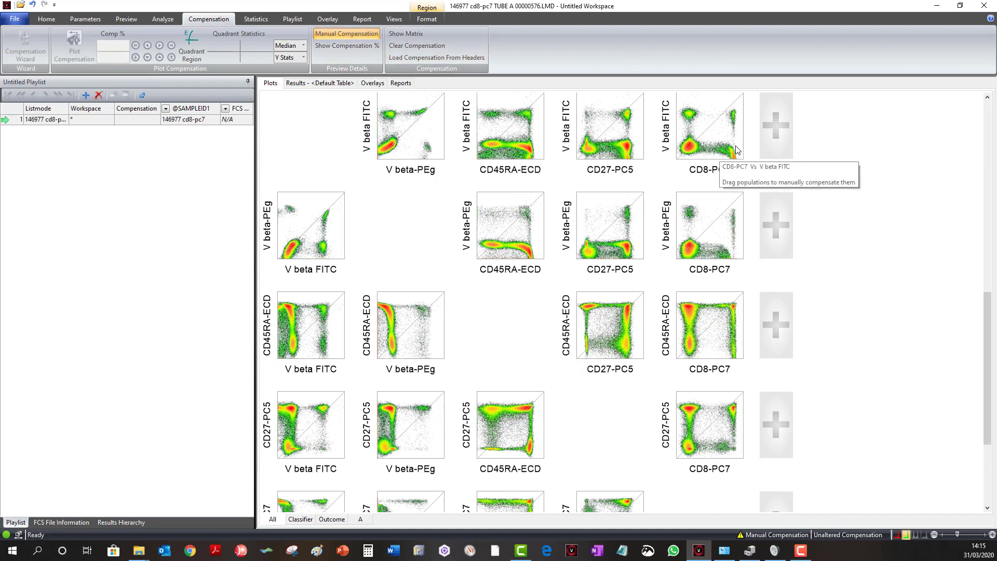
left_click_drag(737, 149, 737, 139)
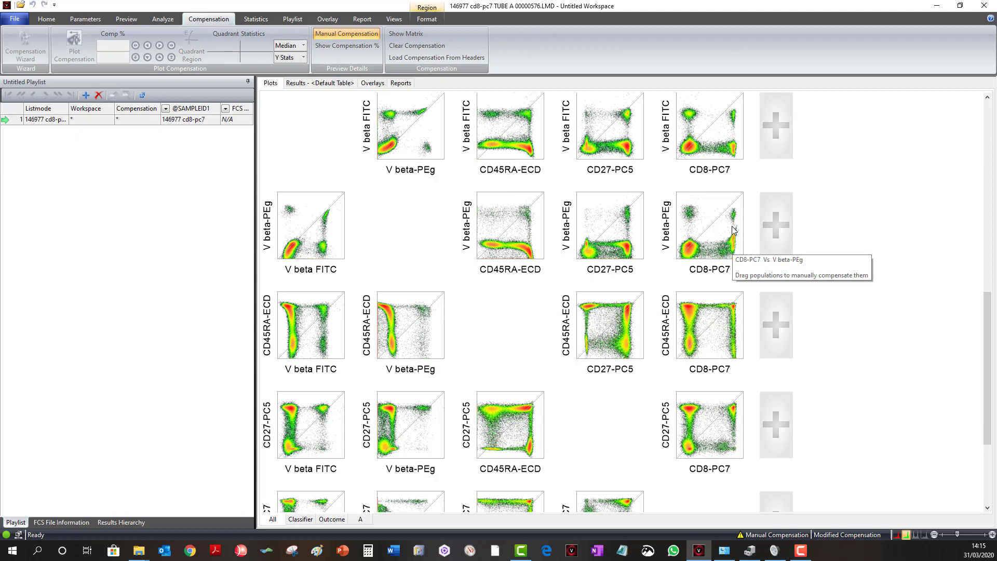
left_click_drag(732, 227, 733, 229)
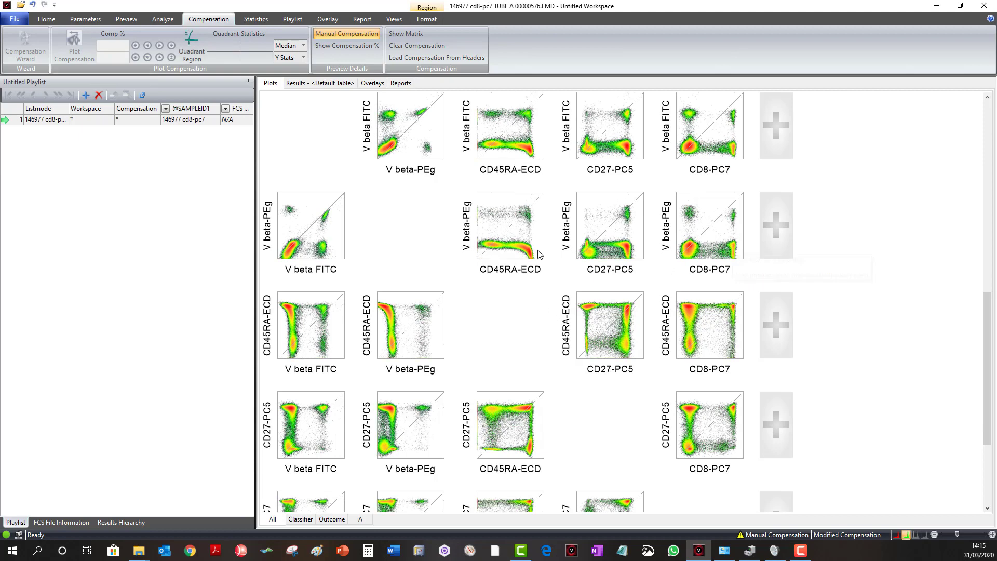
left_click_drag(541, 255, 539, 232)
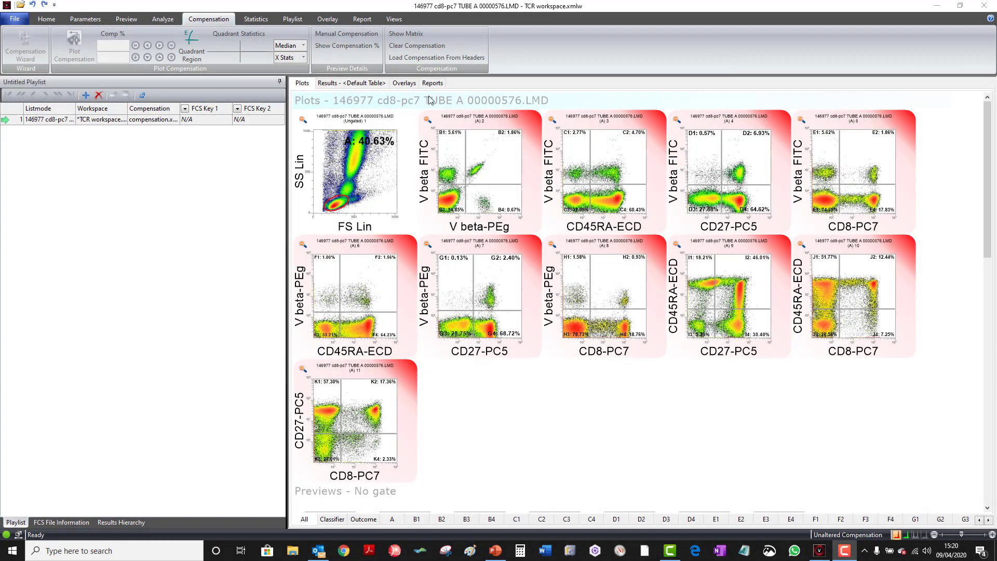
Show the compensation matrix, examine the values for all five fluorochromes, and close it
left_click(407, 33)
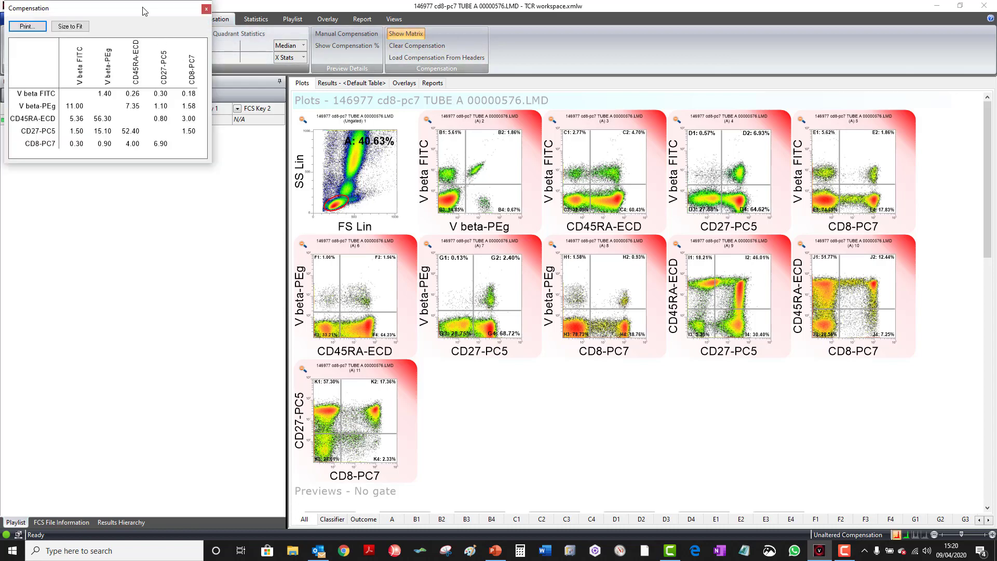
left_click_drag(144, 11, 235, 121)
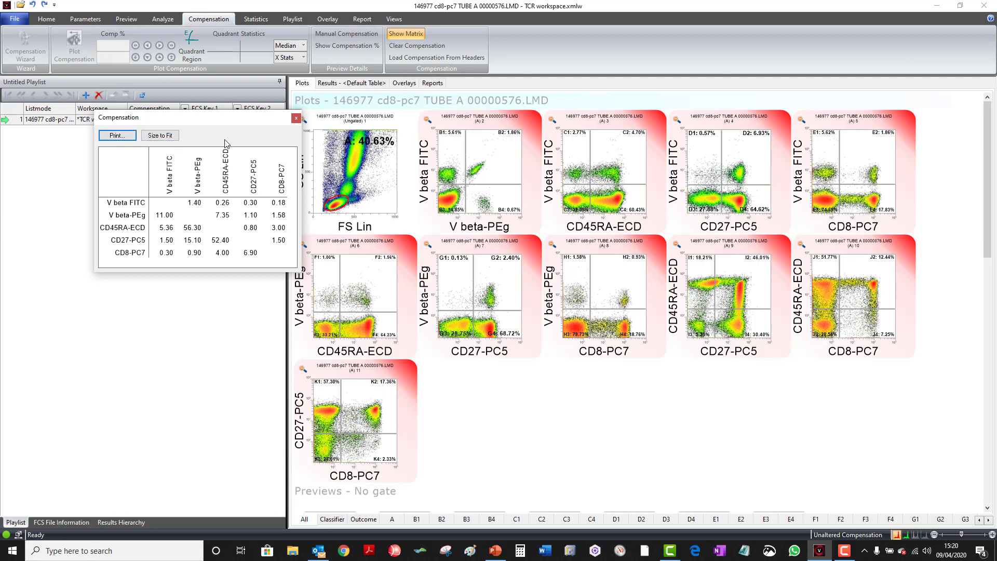
left_click(296, 119)
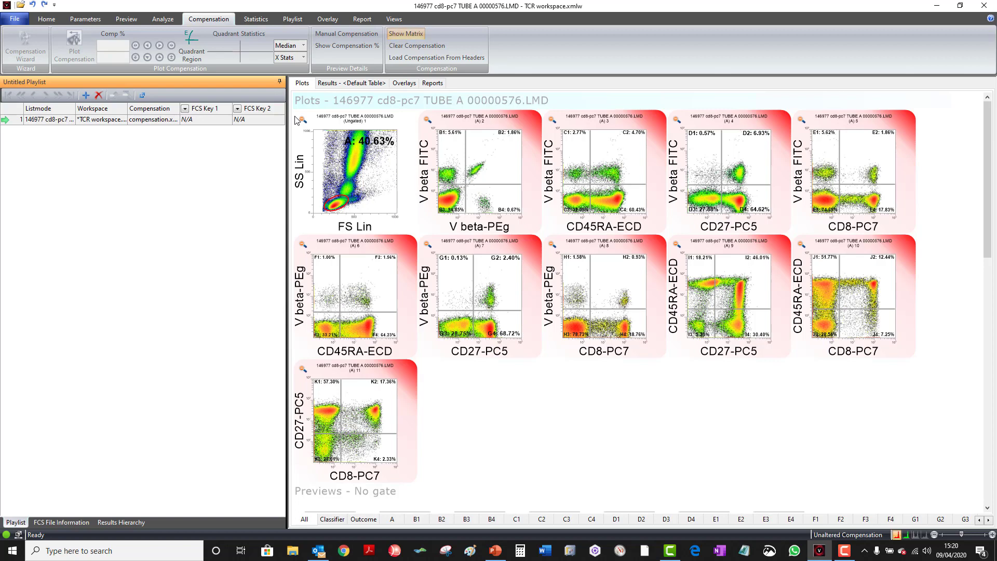